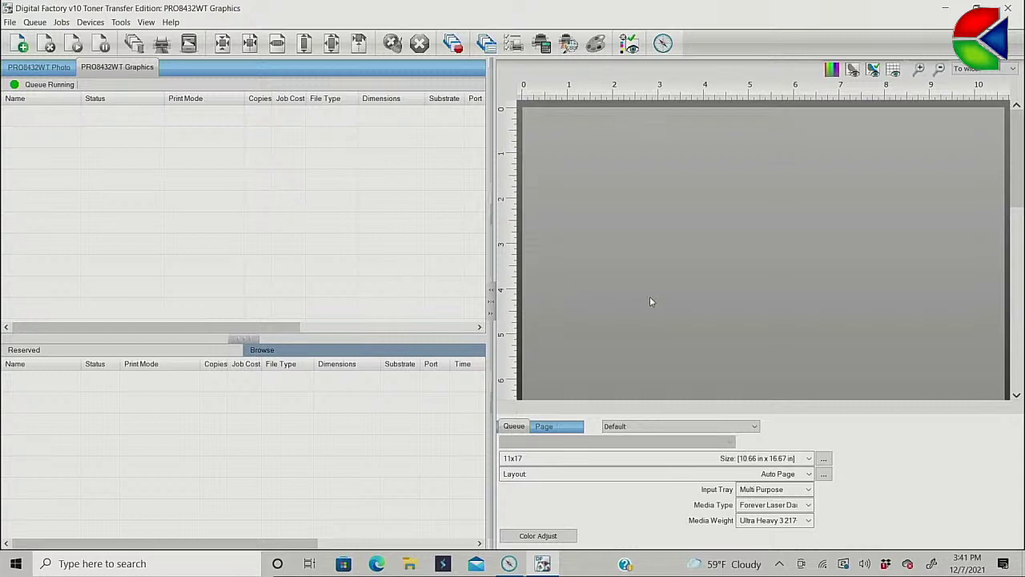
Step: Set the queue's print mode to Forever Dark with Holes and its media size to 11x17
left_click(755, 427)
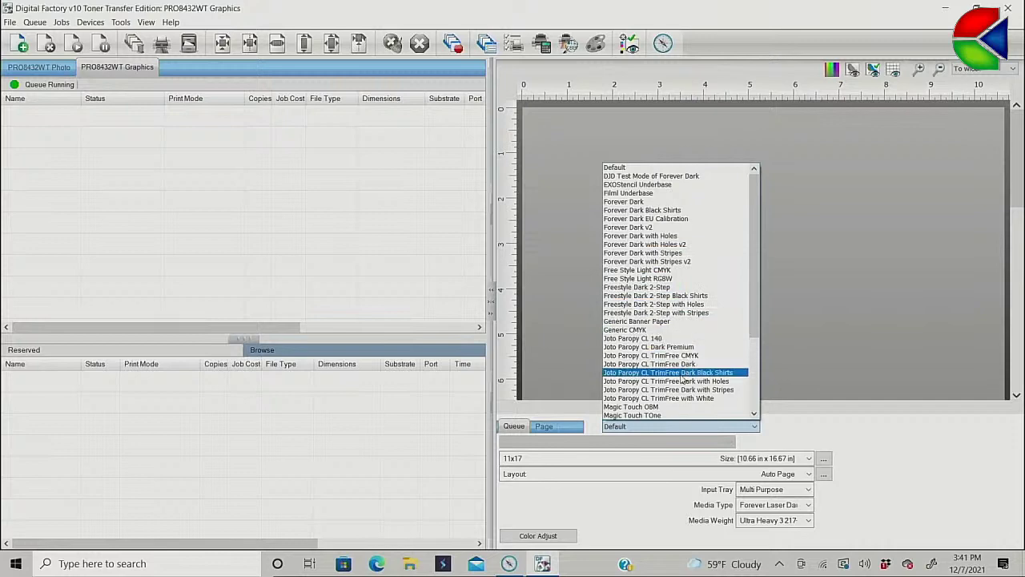
scroll(681, 377, "down", 2)
scroll(681, 379, "down", 2)
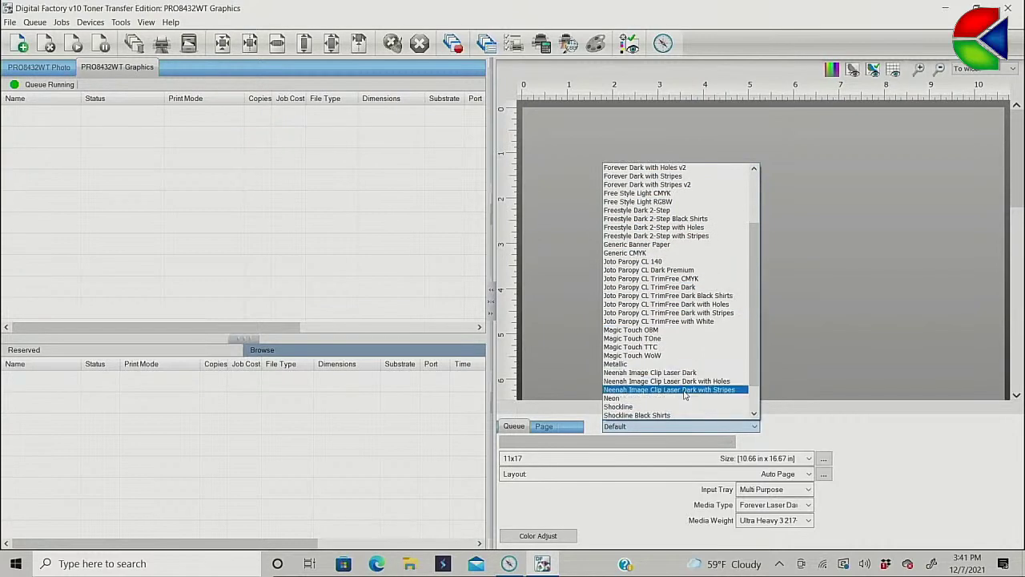
scroll(686, 386, "up", 3)
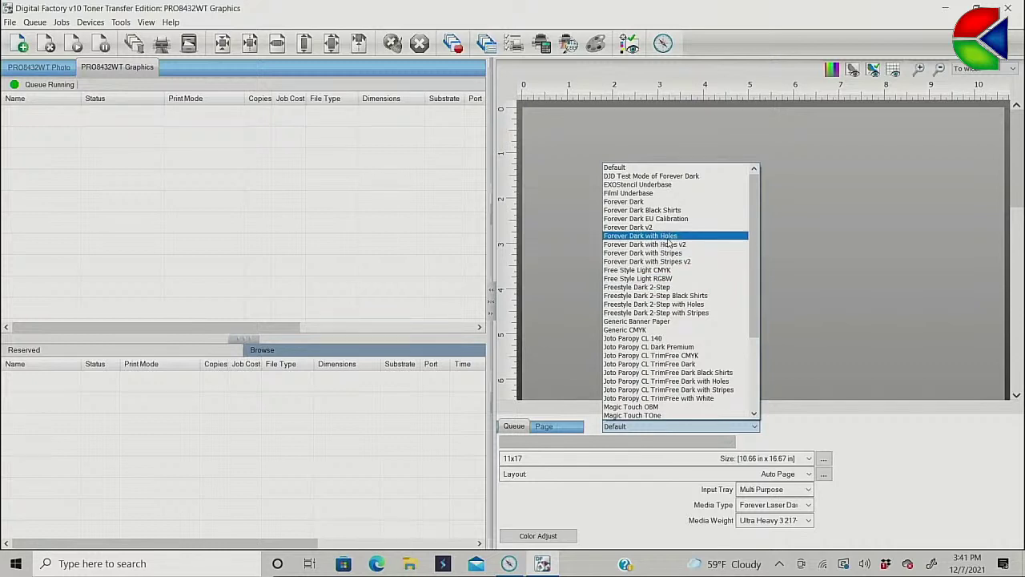
left_click(669, 239)
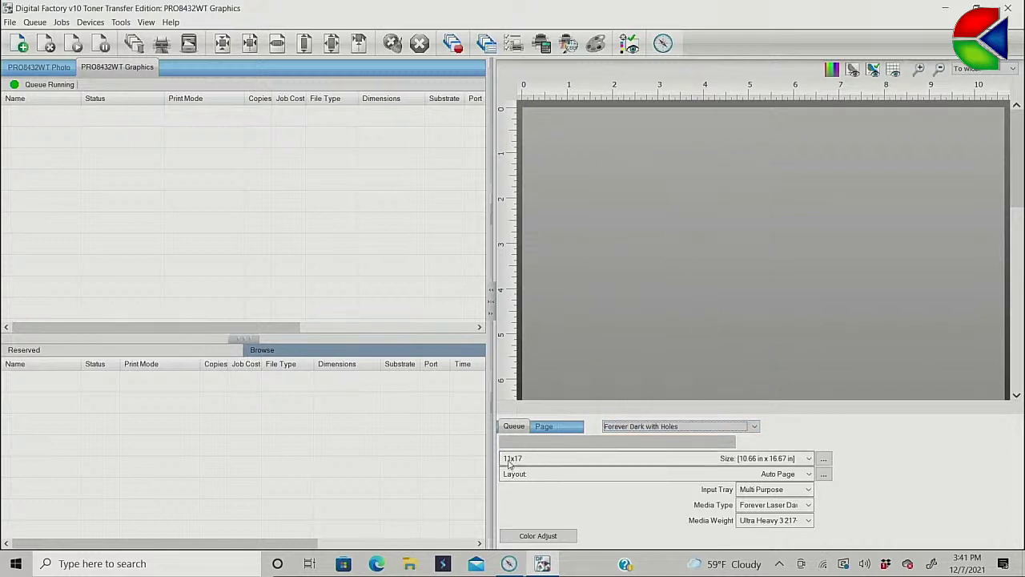
left_click(809, 459)
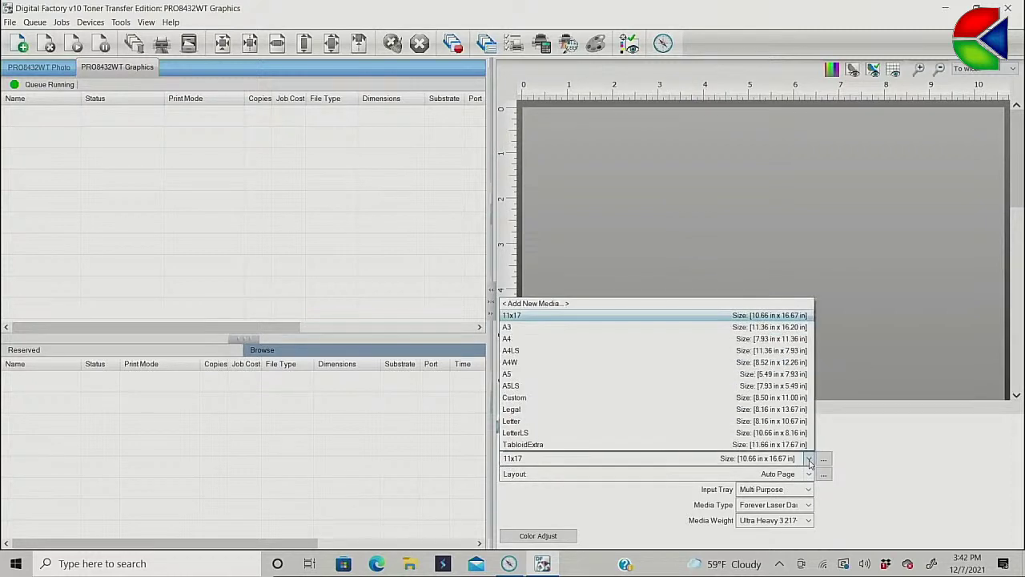
left_click(712, 315)
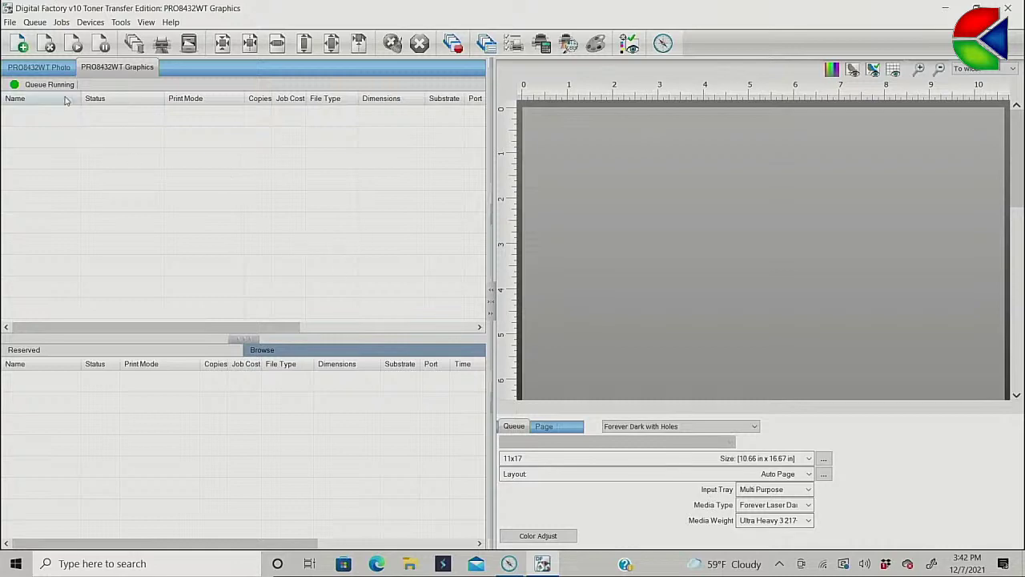
Step: Add the War_of_thr_Worlds_1219a200 image from the 1219_Artwork folder to the PRO8432WT Graphics queue
left_click(20, 44)
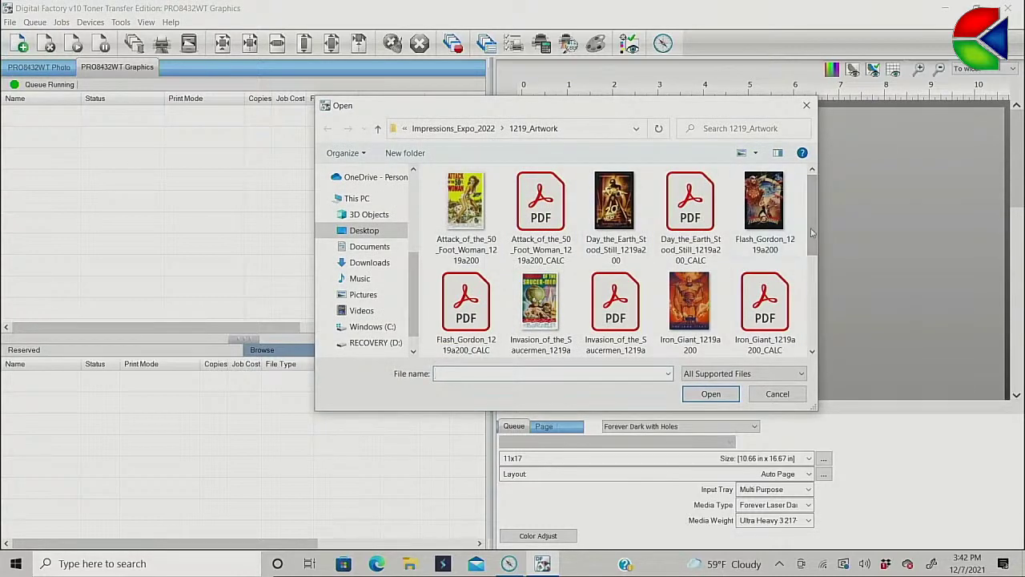
scroll(785, 265, "down", 3)
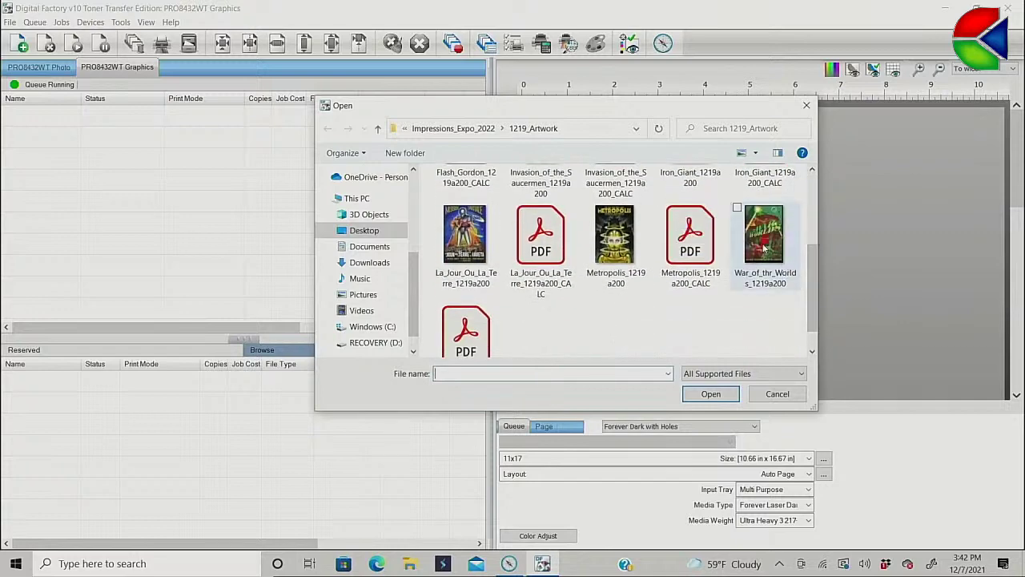
left_click(784, 270)
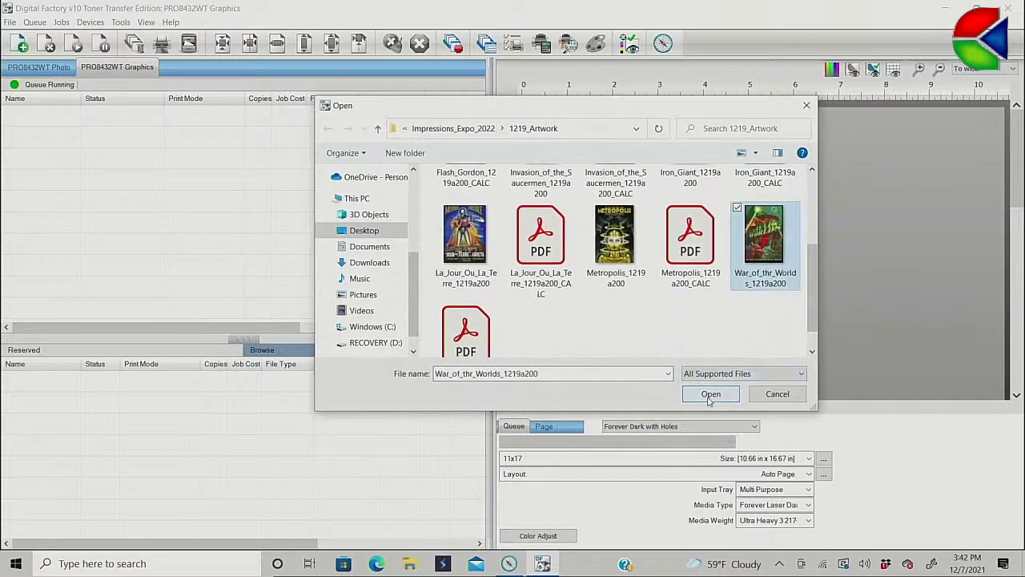
left_click(709, 395)
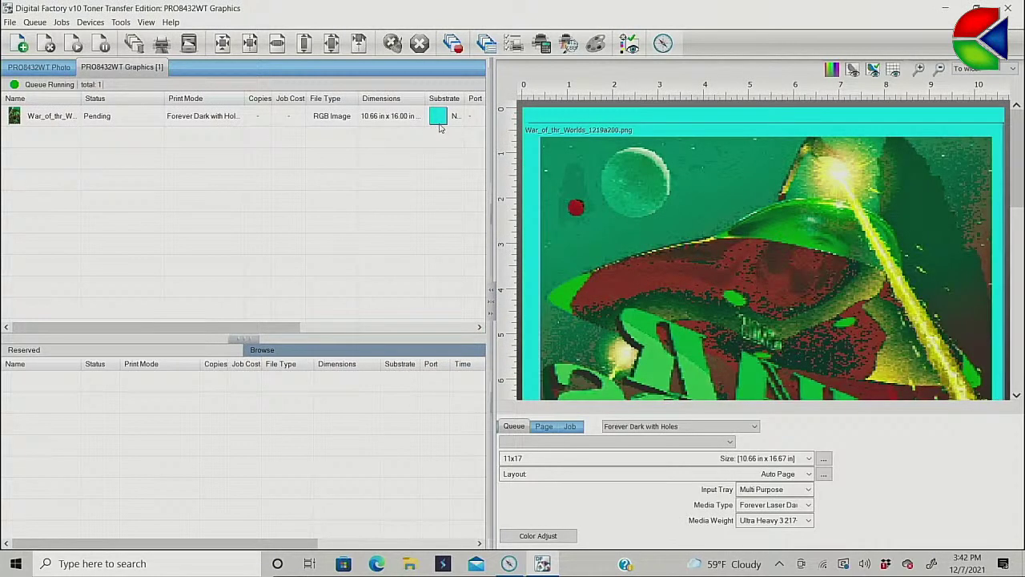
mouse_move(441, 125)
left_click(939, 70)
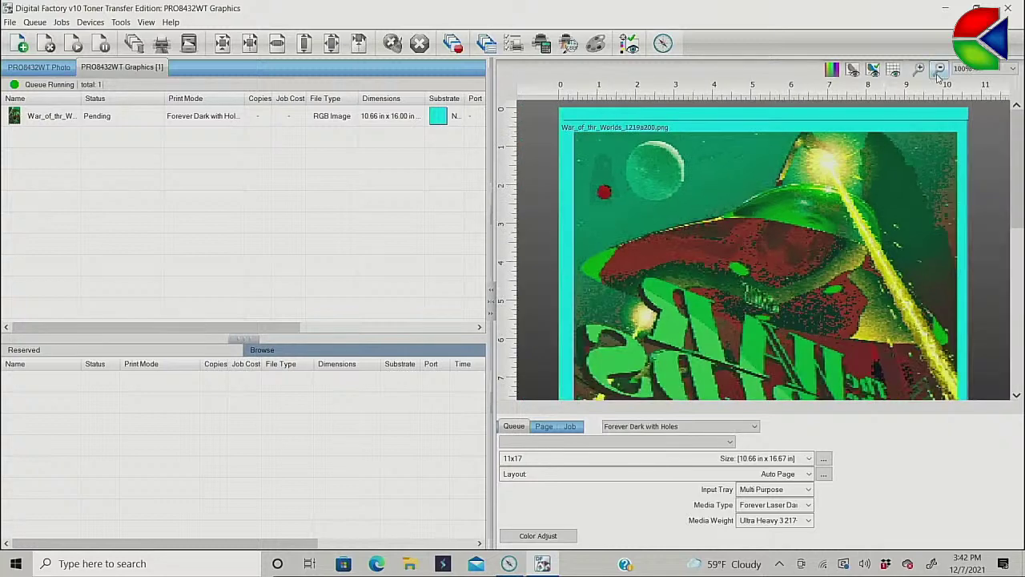
left_click(939, 70)
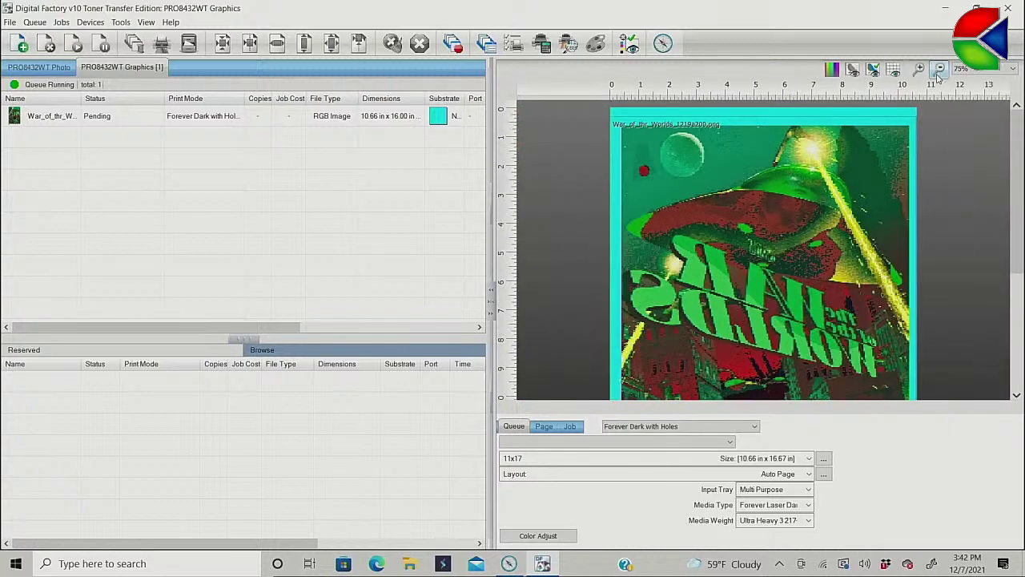
Step: Open the properties of the War of the Worlds job and show its color layer's Layer Profile settings
left_click(323, 118)
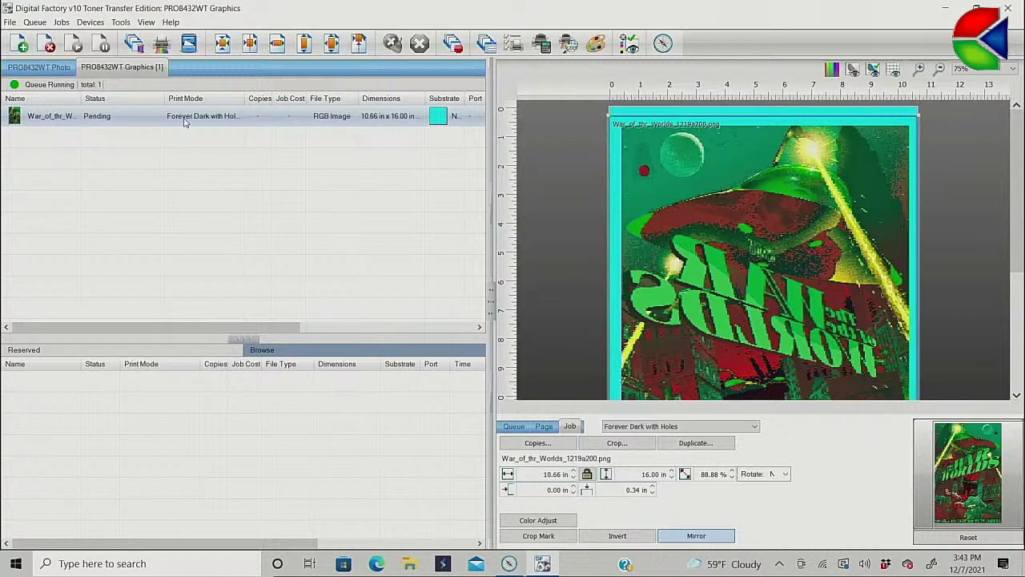
mouse_move(185, 120)
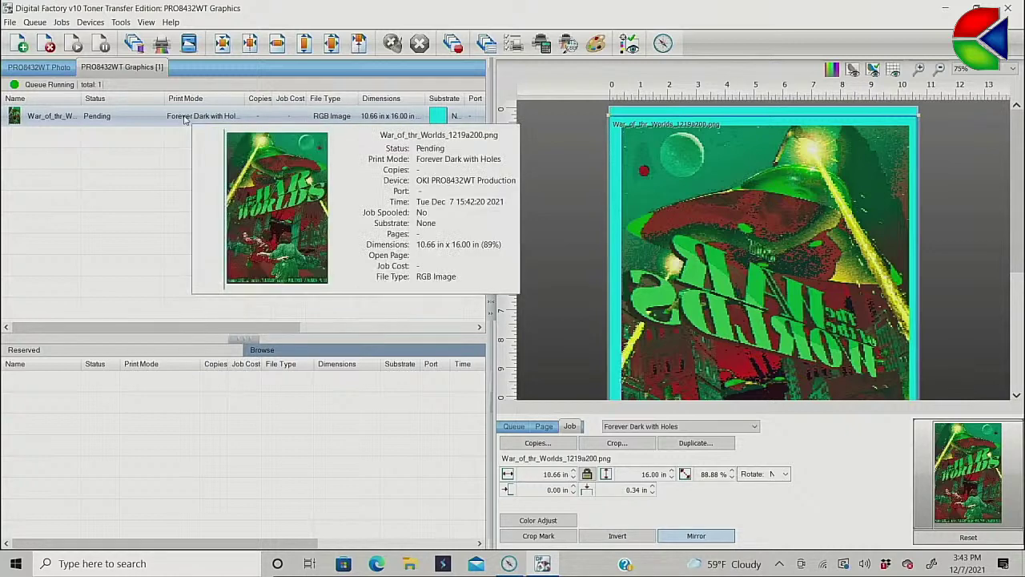
double_click(184, 116)
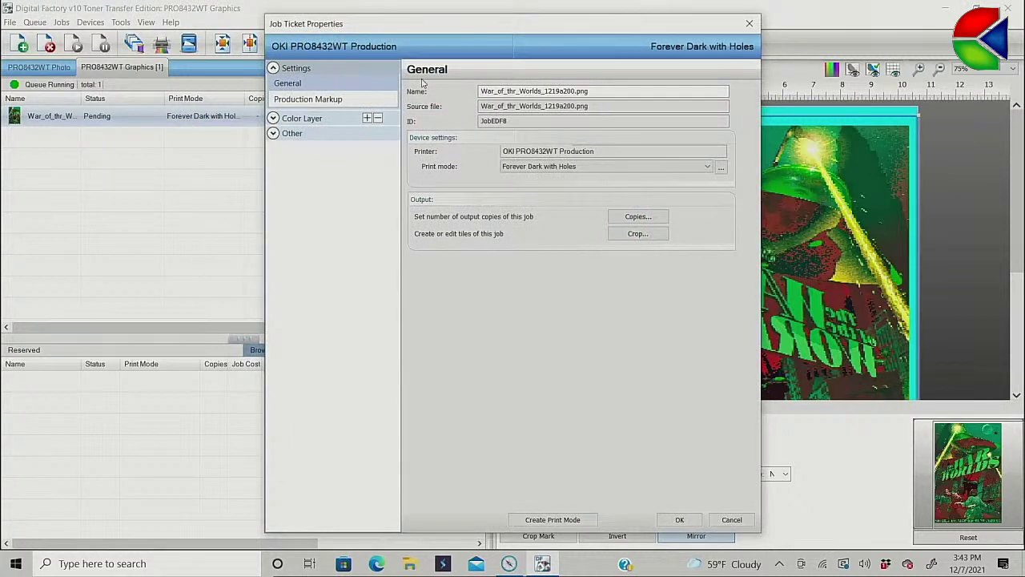
left_click(273, 119)
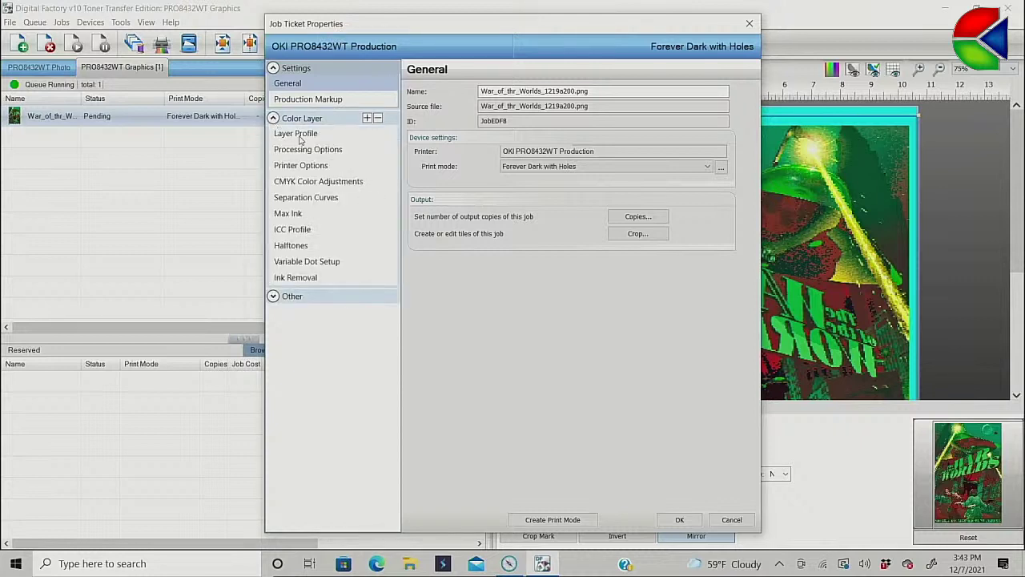
left_click(299, 140)
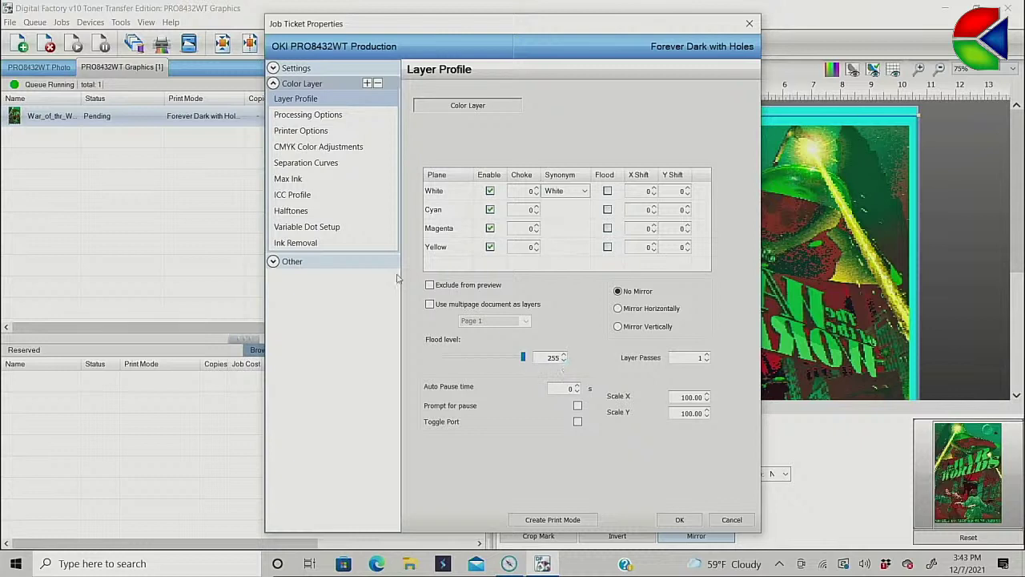
Step: In the color layer's processing options, set the white underbase coverage to 200% and the underbase choke to 3 Medium
left_click(327, 118)
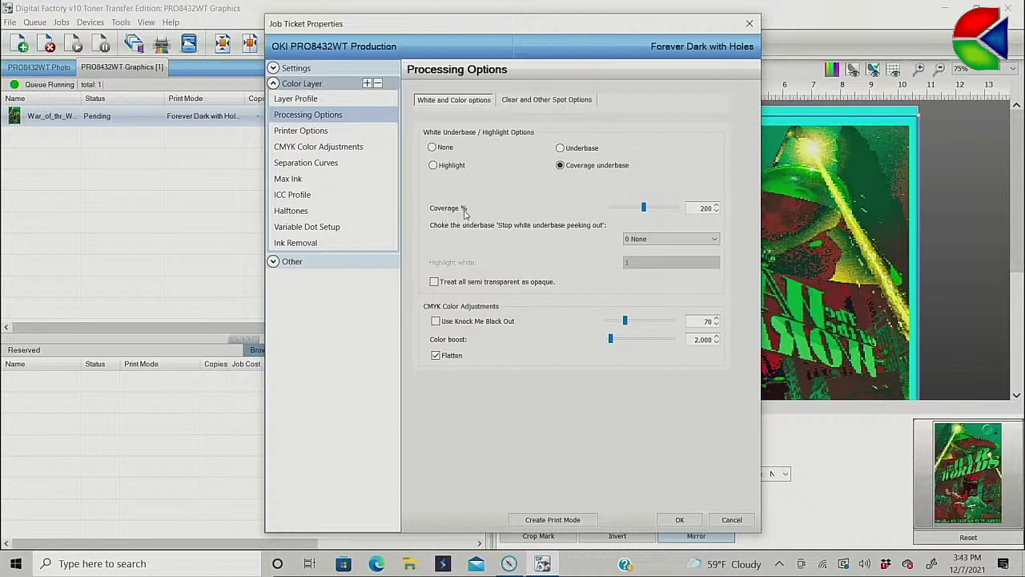
double_click(700, 209)
type("150")
key("Tab")
double_click(699, 209)
type("200")
key("Tab")
left_click(716, 241)
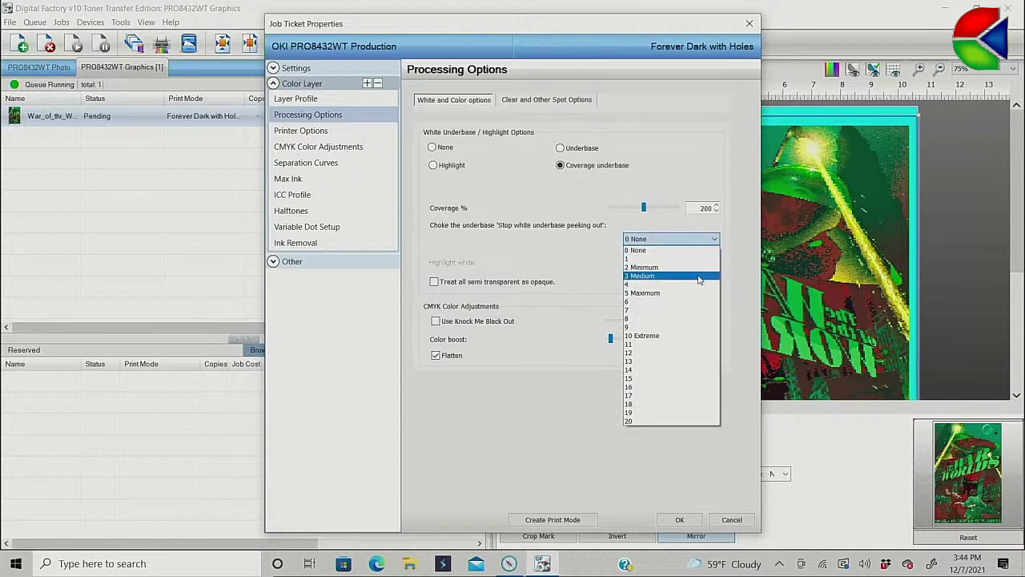
left_click(699, 276)
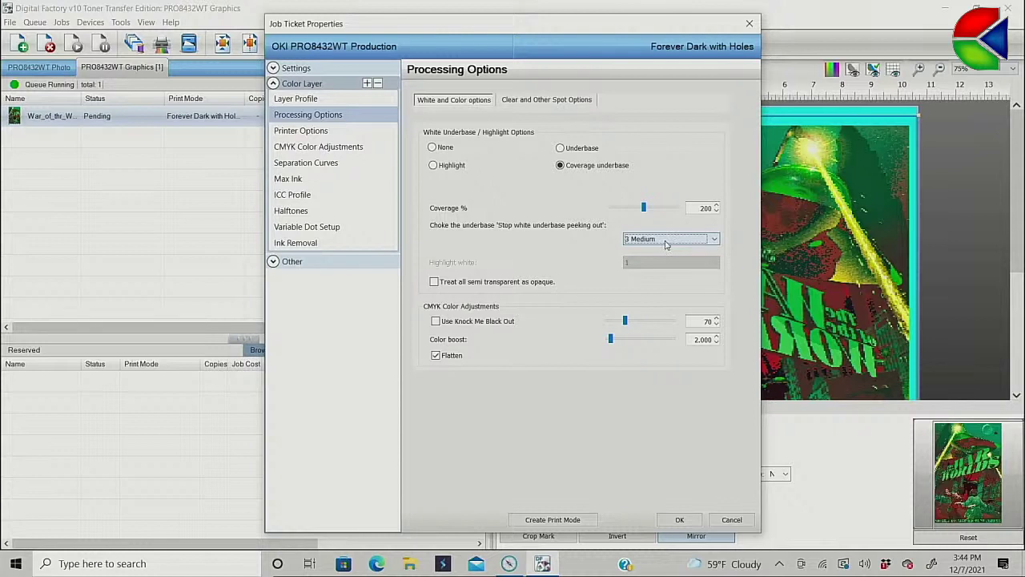
Step: Turn off varying the hole size in areas of partial transparency in the Ink Removal settings and save the job properties
left_click(294, 244)
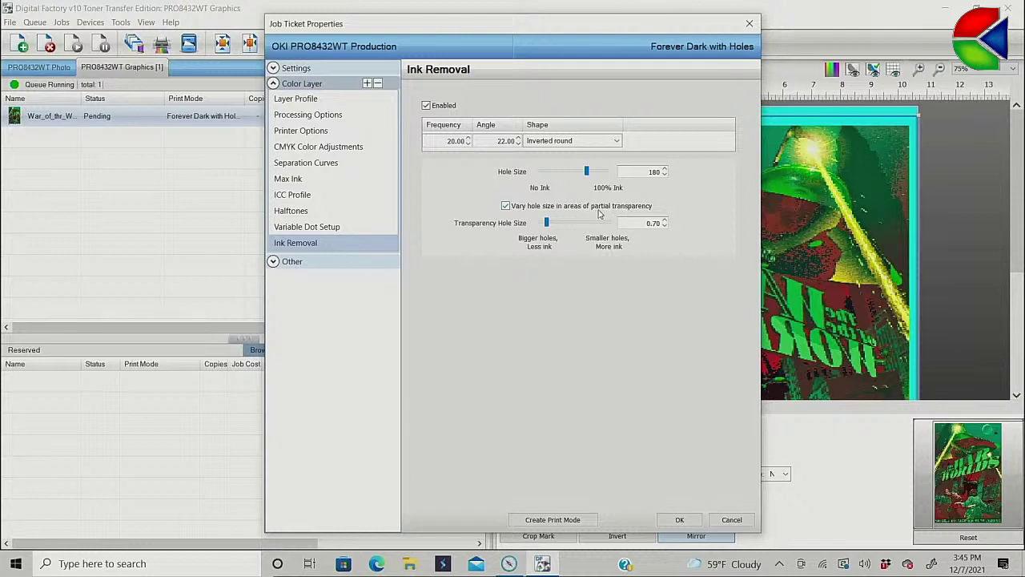
left_click(506, 207)
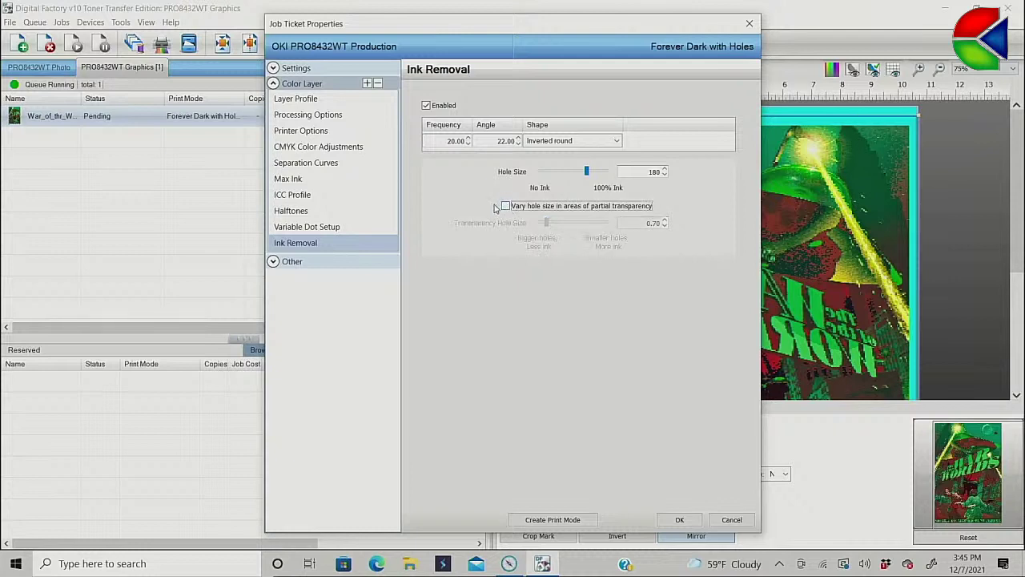
left_click(678, 520)
Step: RIP the War of the Worlds job without printing it and open its raw data preview
right_click(190, 118)
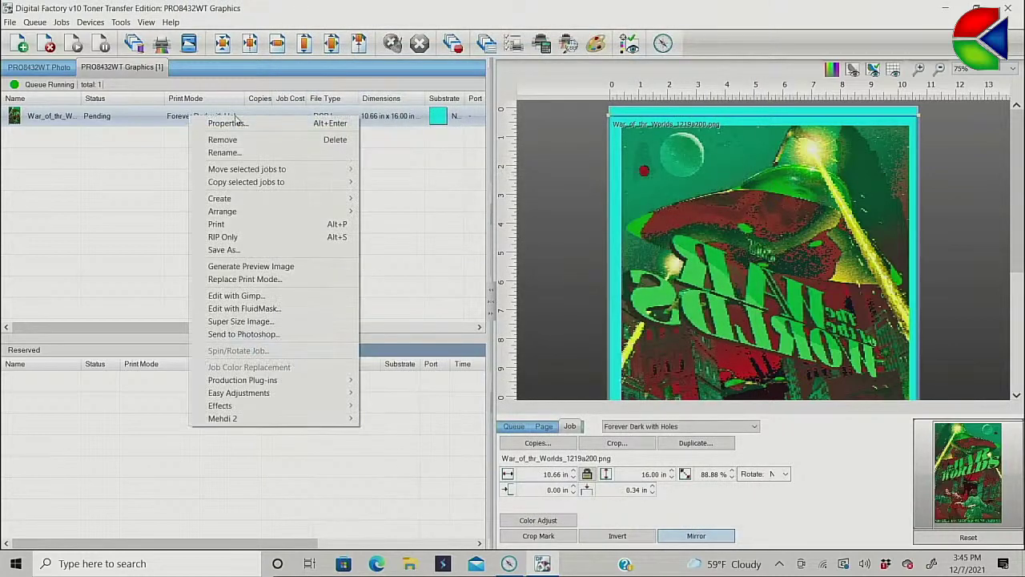
left_click(243, 236)
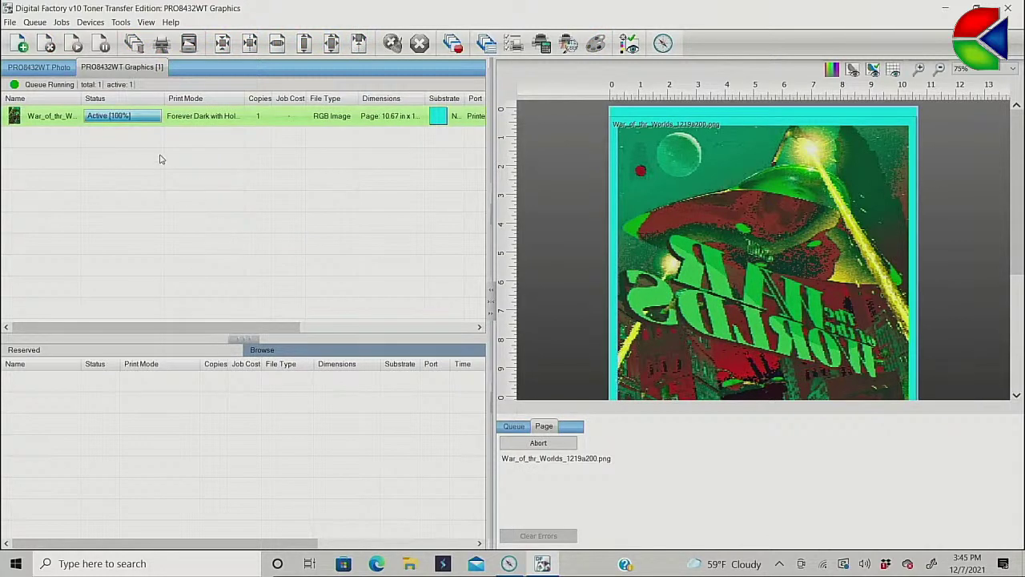
right_click(168, 118)
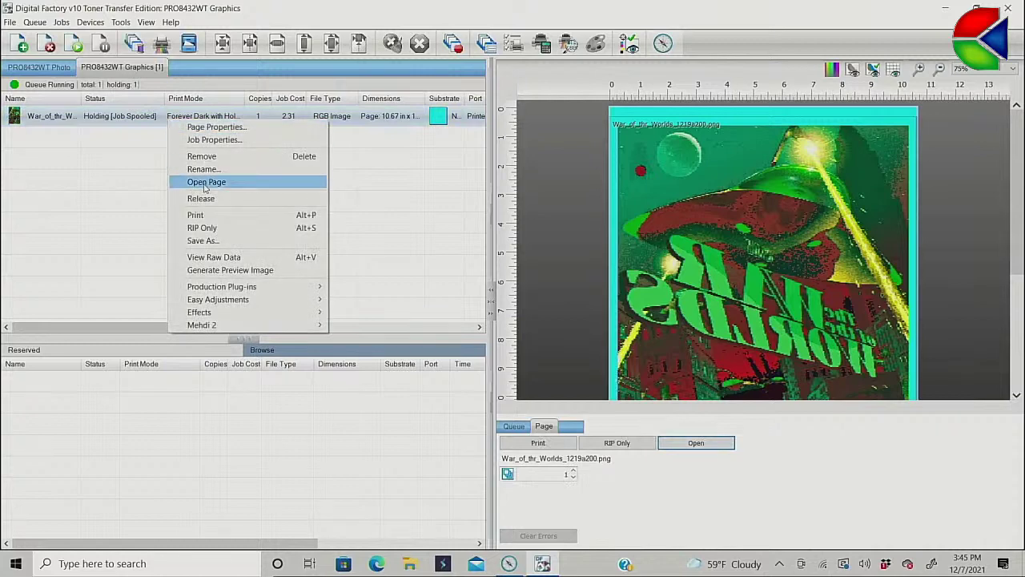
left_click(205, 257)
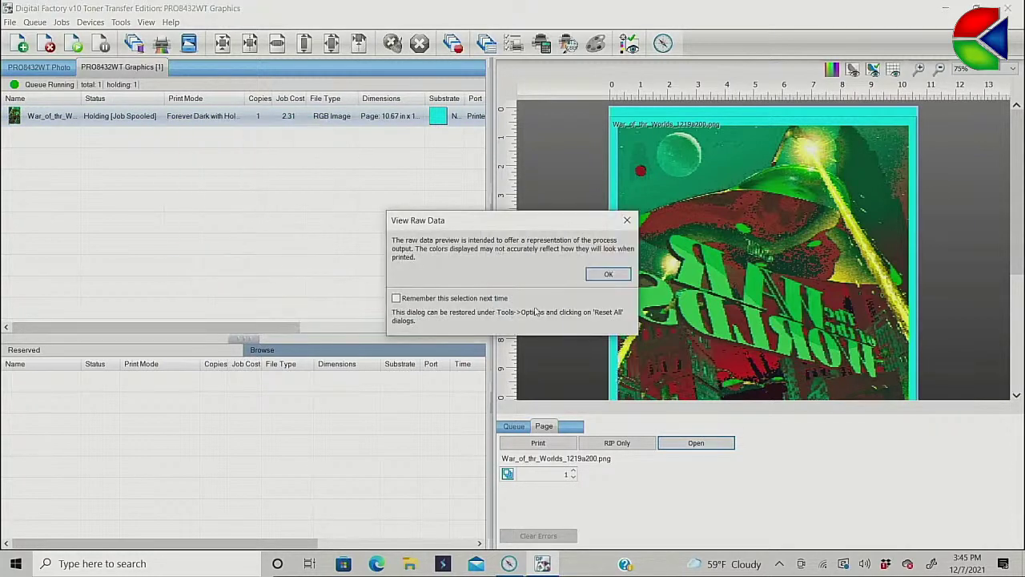
left_click(601, 277)
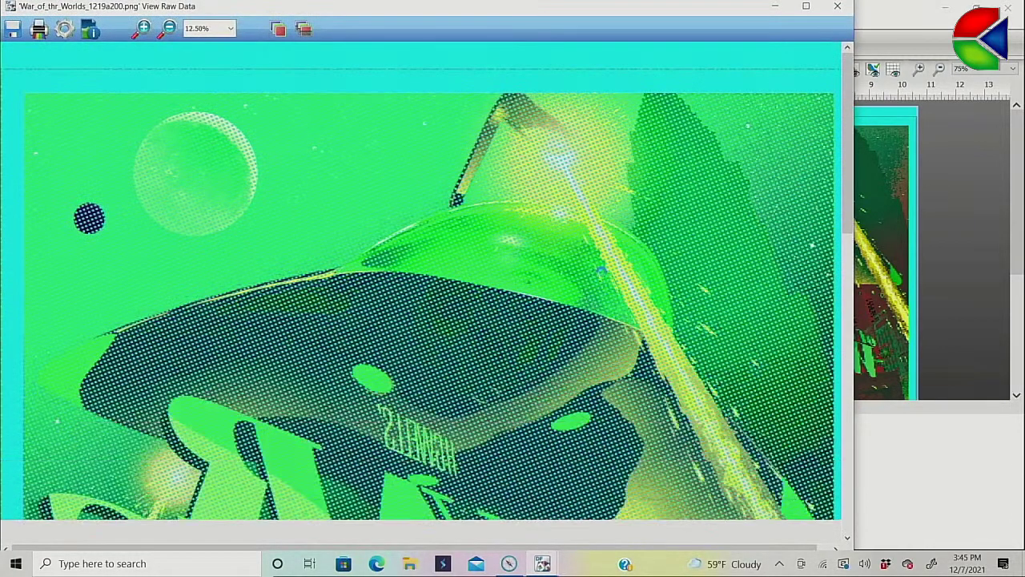
Step: Change the substrate color in the raw data preview to white
left_click(278, 30)
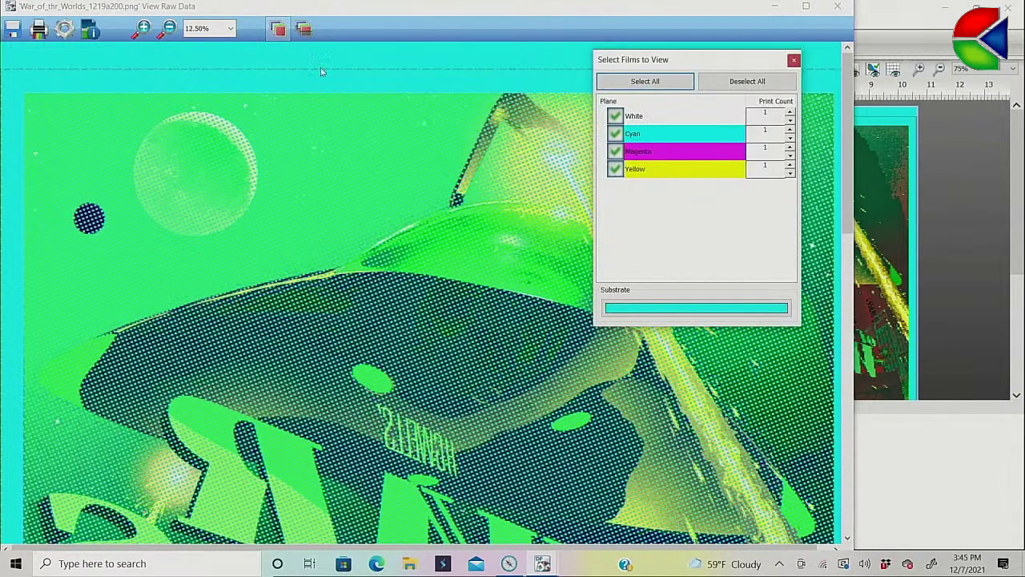
left_click(655, 317)
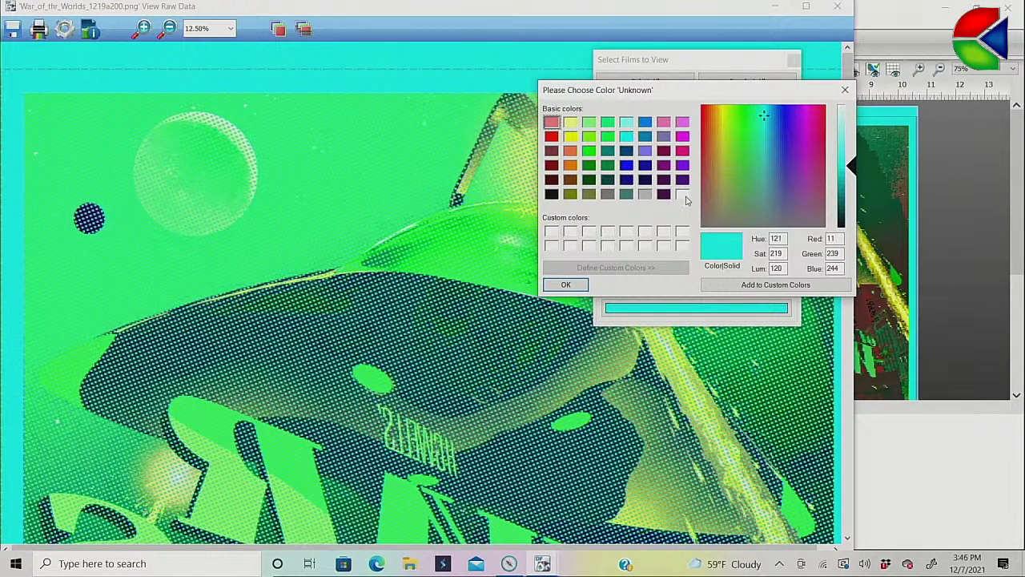
left_click(682, 194)
left_click(565, 284)
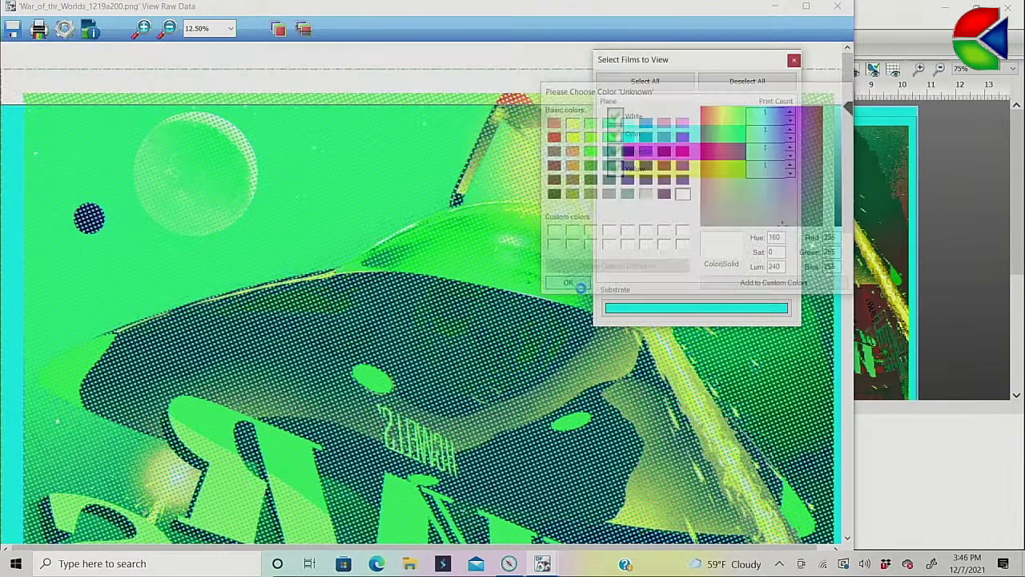
left_click(795, 63)
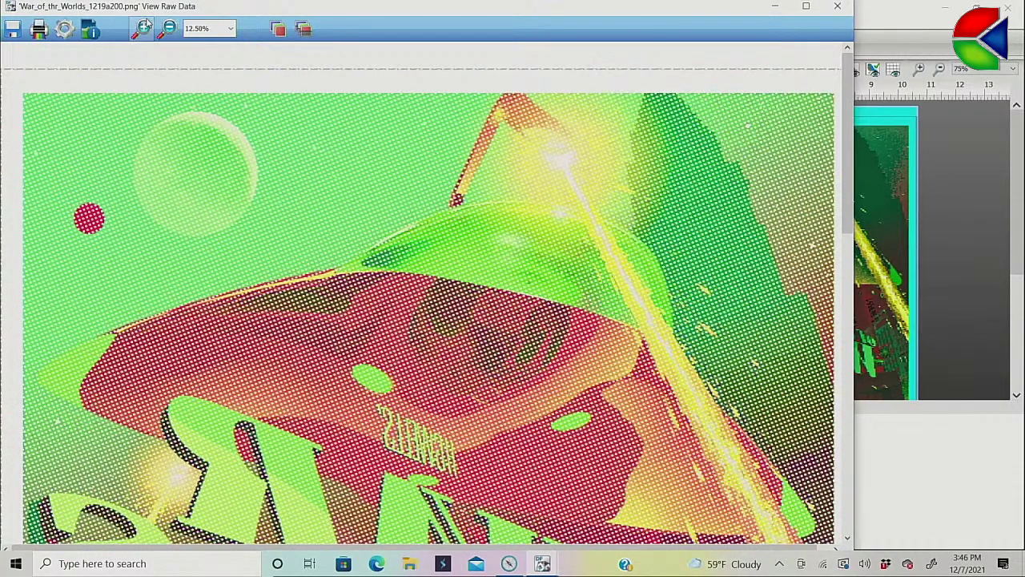
Step: Inspect the hole pattern in the raw data at 25% magnification, around the red saucer and lettering, and close the preview
left_click(145, 28)
left_click_drag(136, 275, 486, 510)
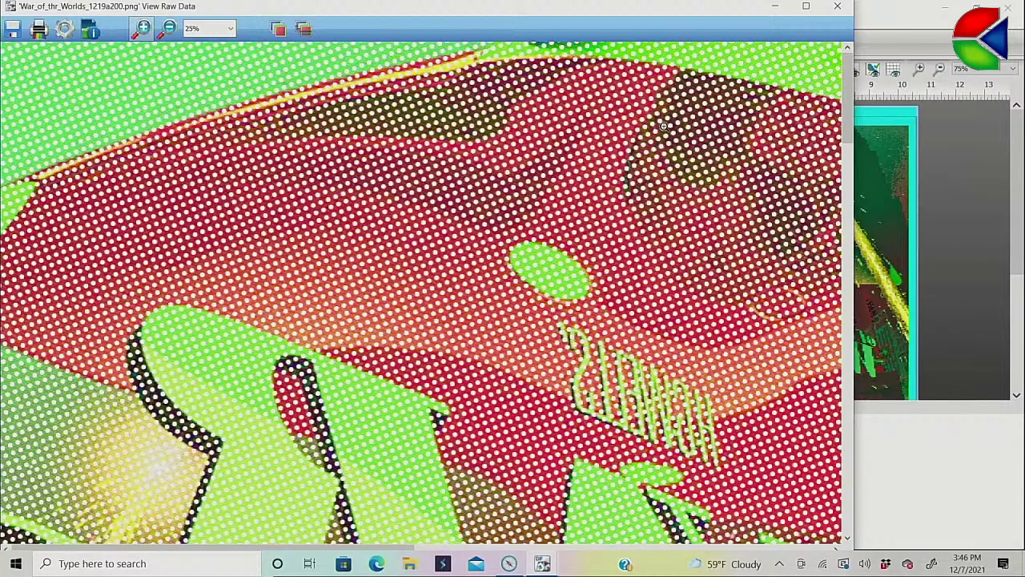
left_click(838, 8)
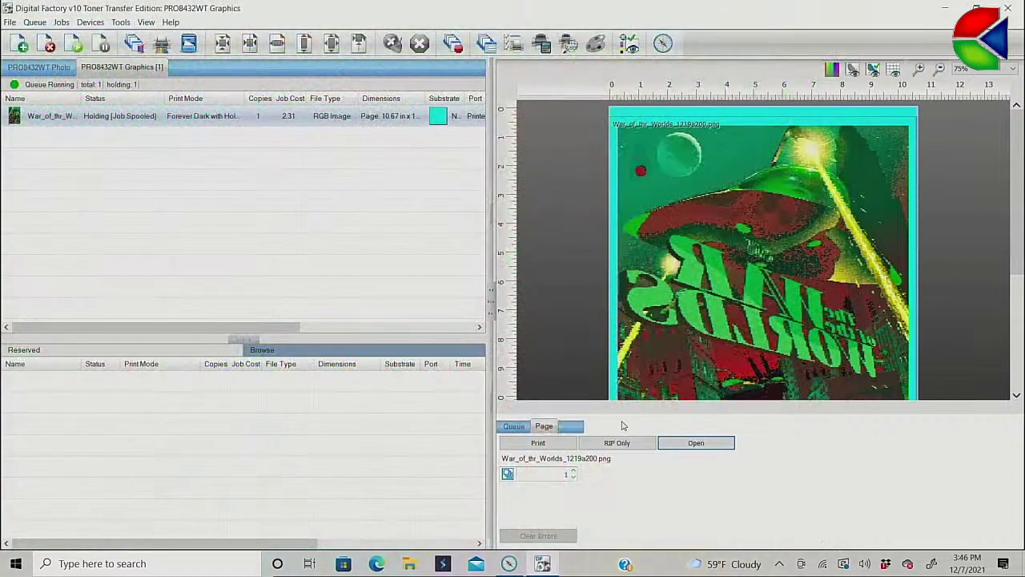
Step: Reopen the spooled page for editing and select its War of the Worlds job
left_click(695, 446)
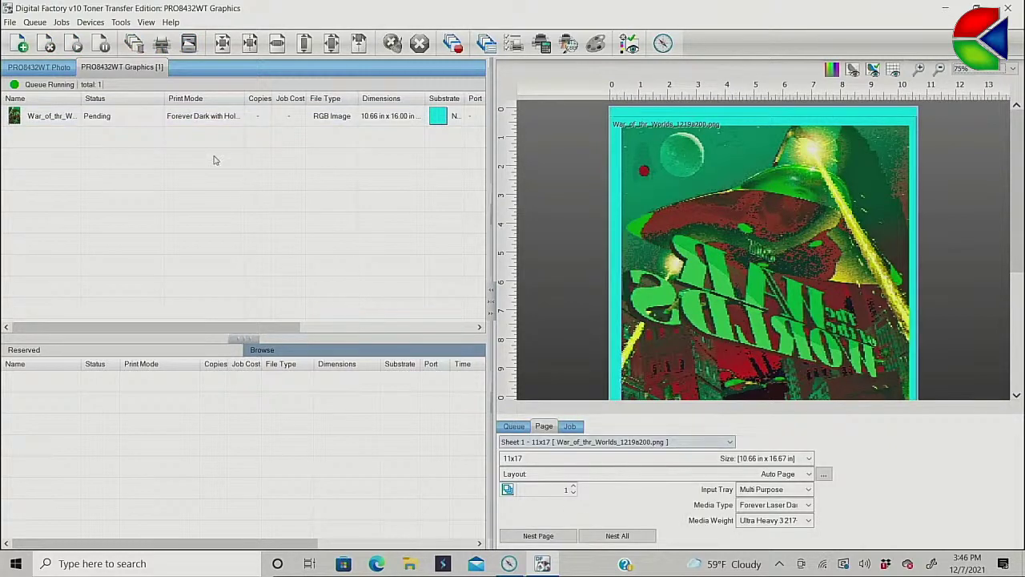
left_click(178, 118)
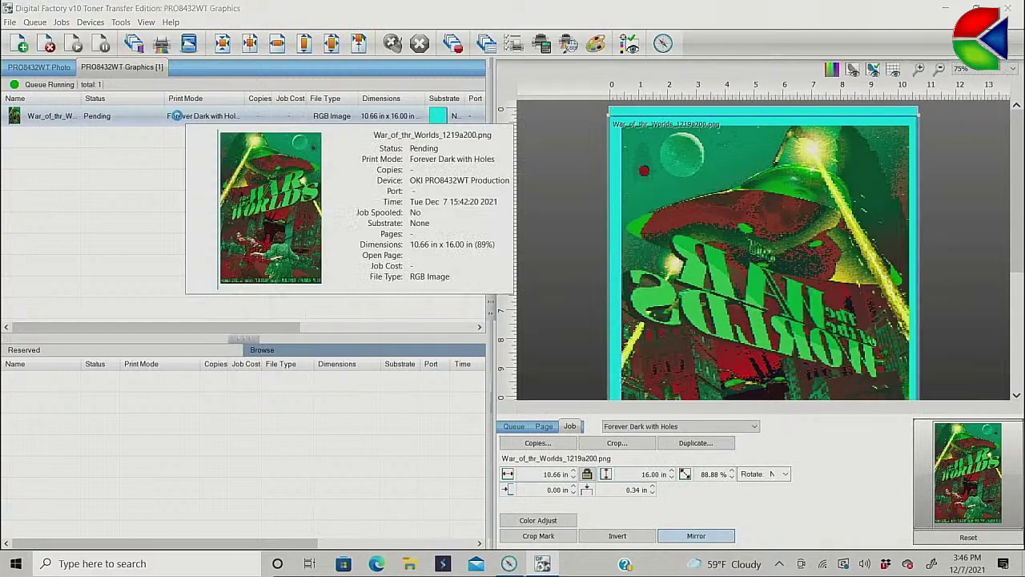
Step: Set the Ink Removal frequency of the War of the Worlds job's color layer to 10.00
double_click(177, 116)
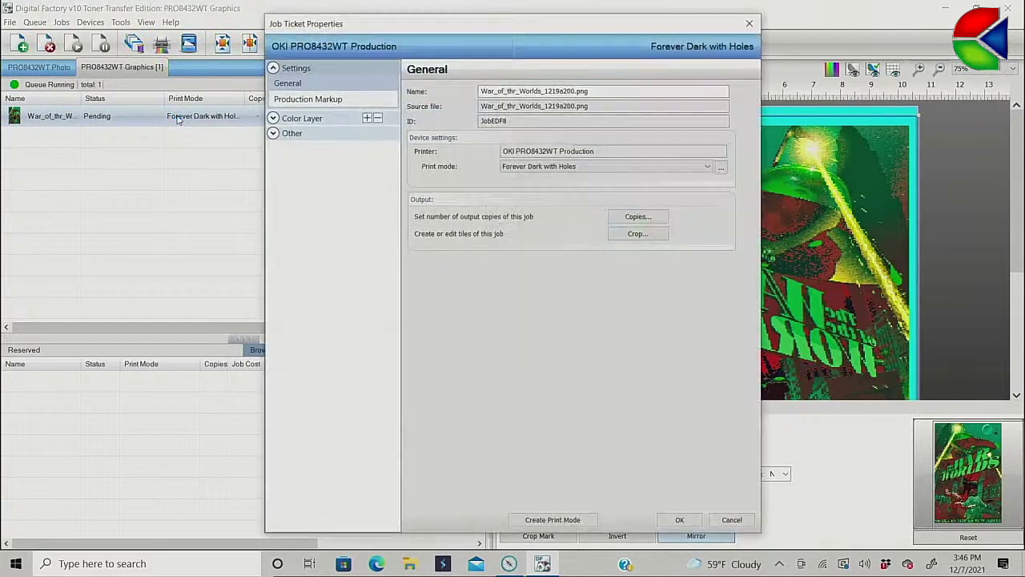
left_click(273, 119)
left_click(295, 280)
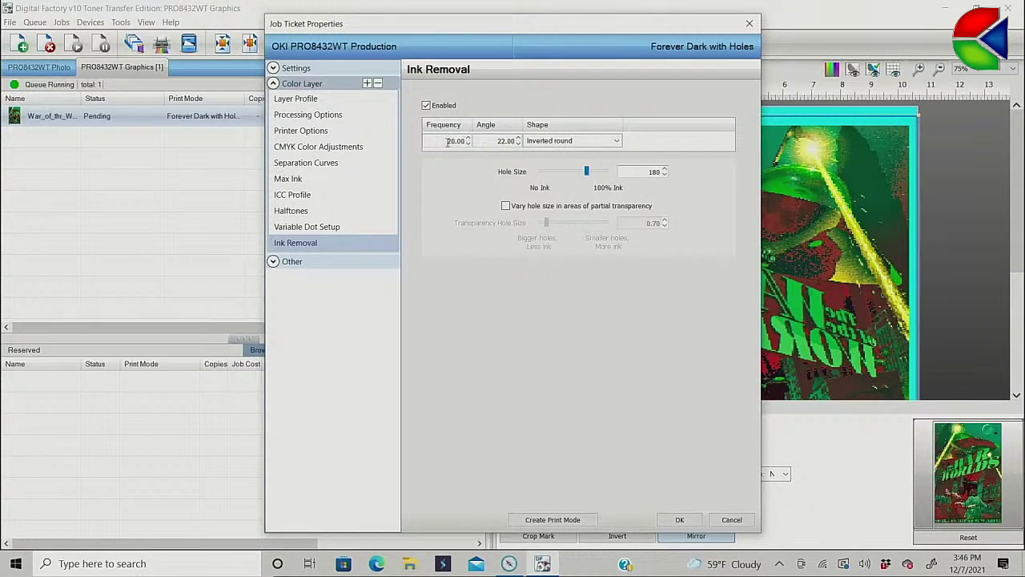
left_click_drag(447, 141, 479, 143)
type("10.00")
key("Tab")
key("Tab")
key("Tab")
key("Tab")
key("Tab")
key("Tab")
key("Tab")
key("Tab")
left_click(680, 519)
Step: RIP the War of the Worlds job without printing and view its raw data
right_click(156, 117)
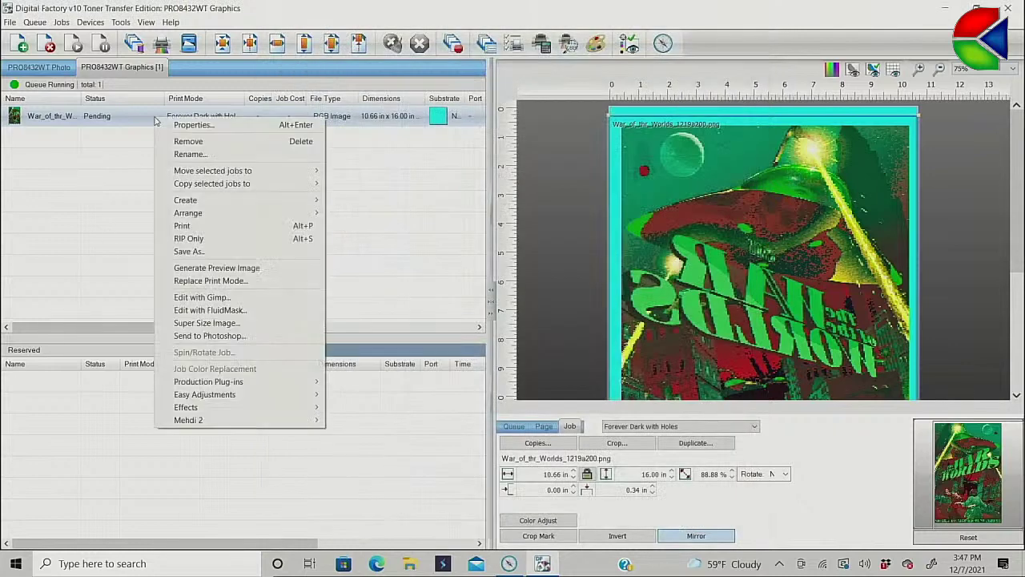
left_click(190, 239)
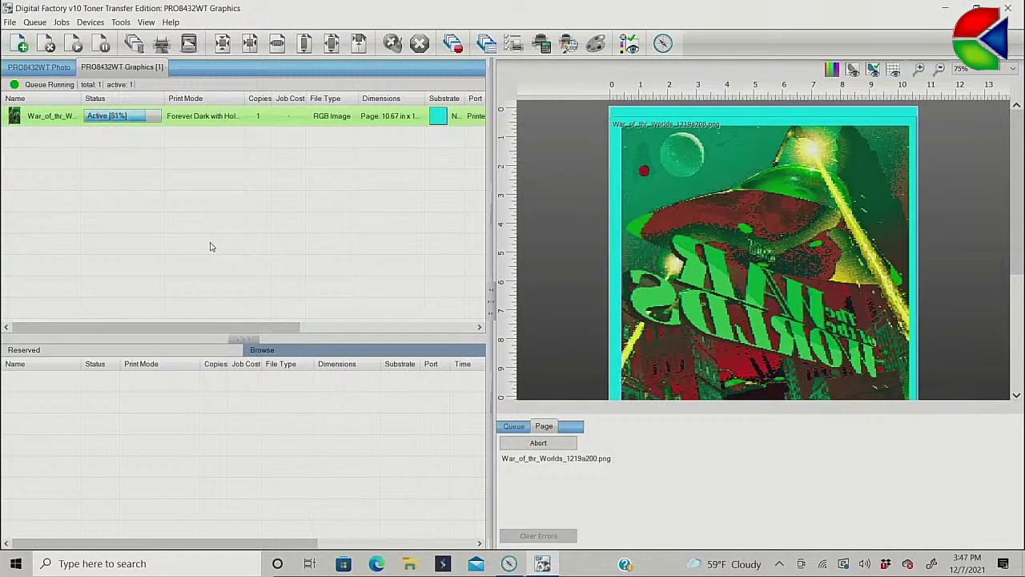
right_click(205, 120)
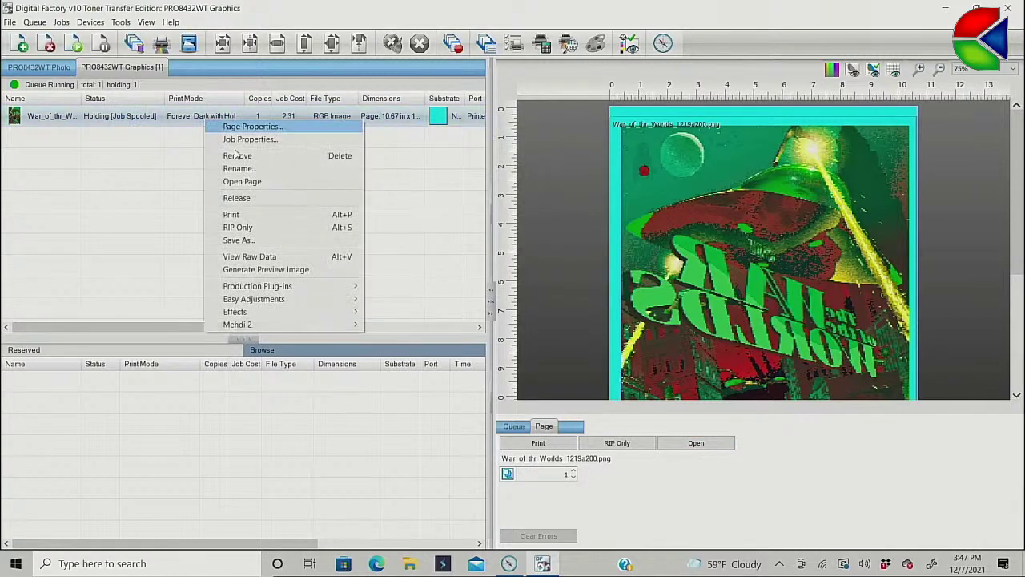
left_click(250, 257)
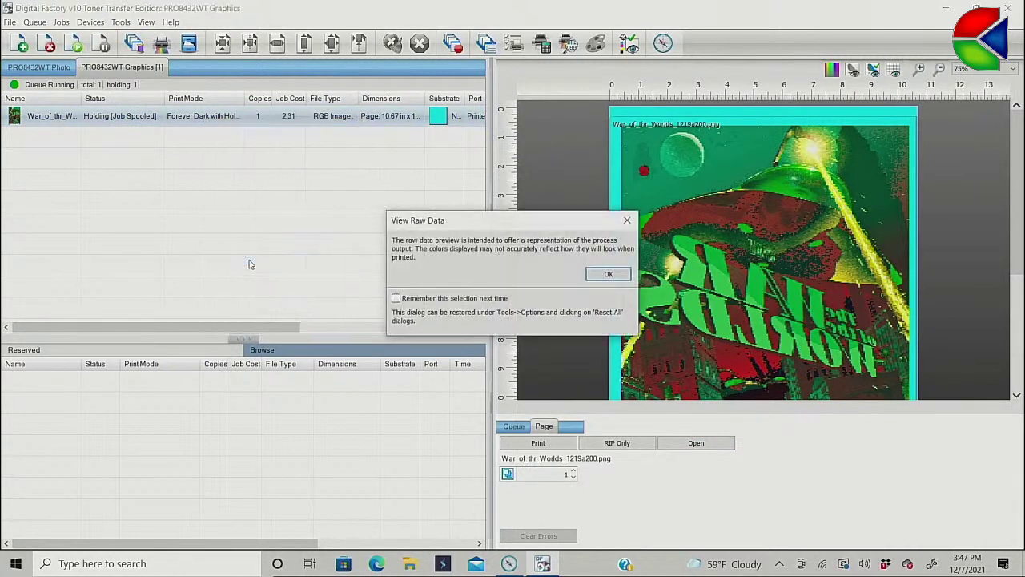
left_click(609, 275)
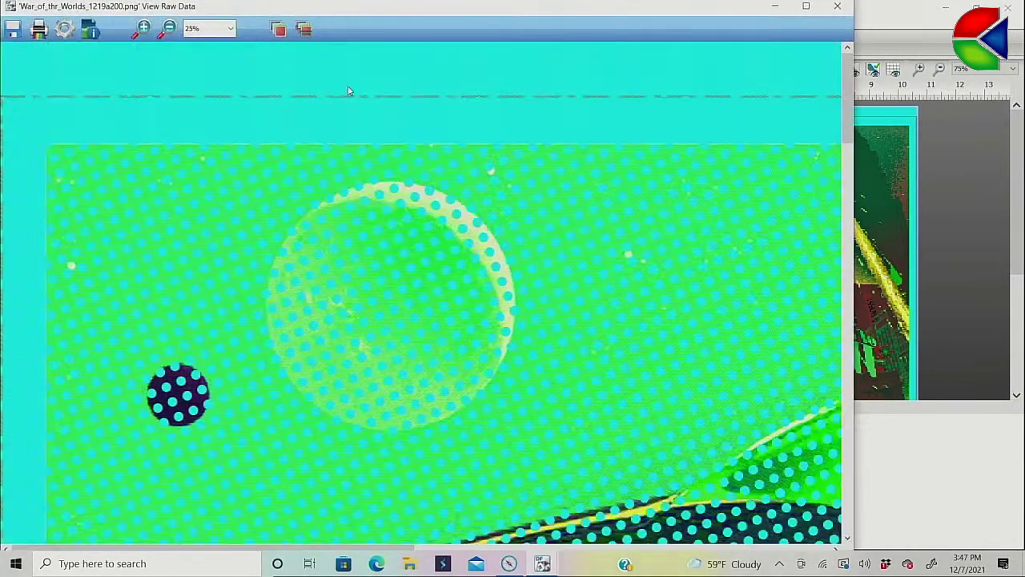
Step: Change the substrate color in the raw data preview to white
left_click(230, 28)
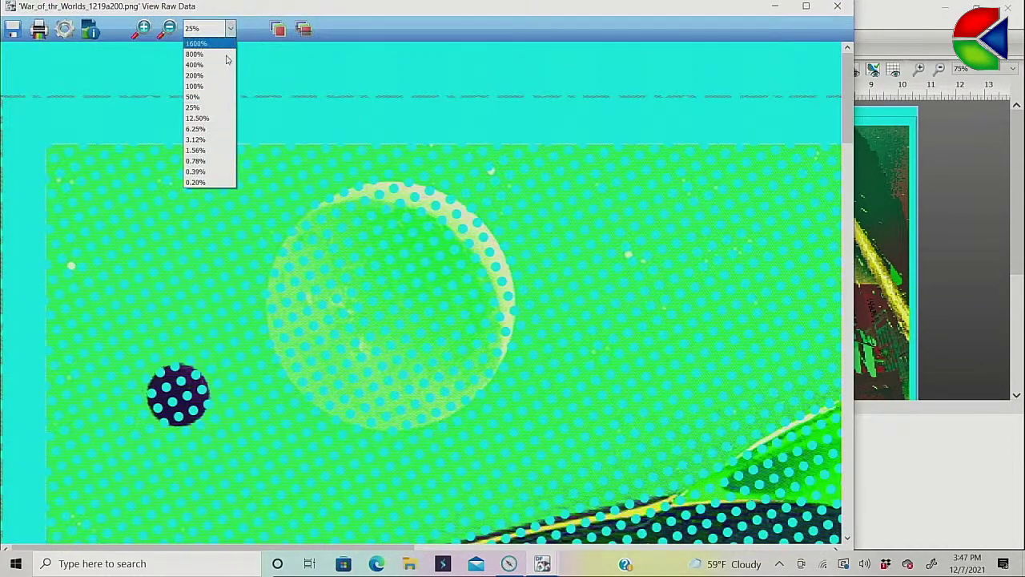
left_click(210, 130)
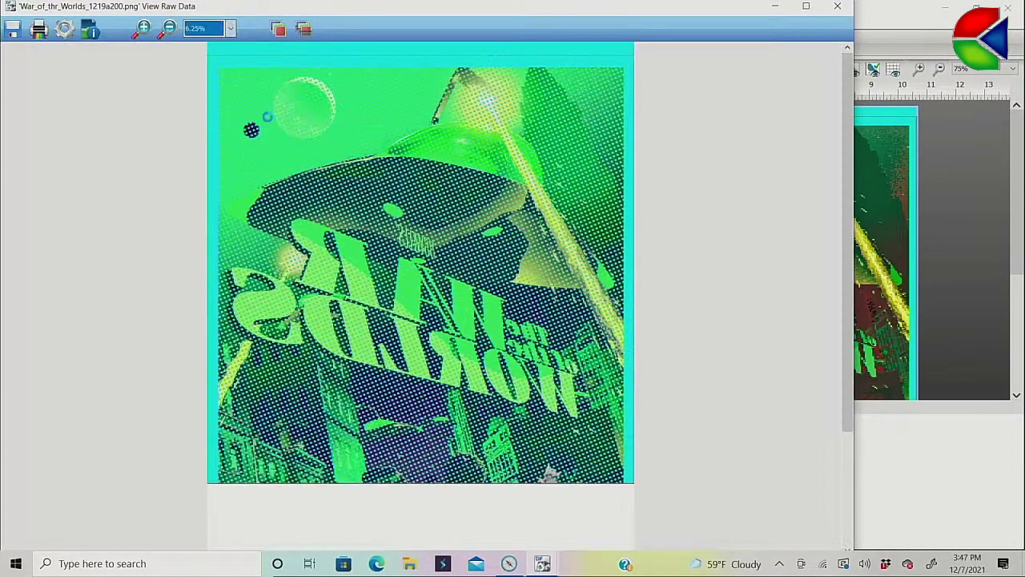
left_click(279, 29)
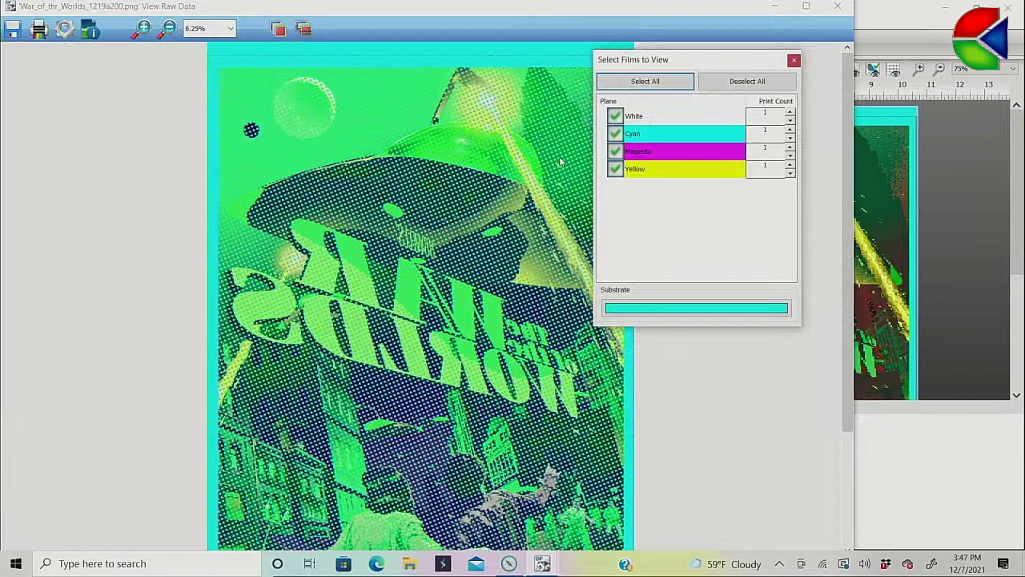
left_click(647, 312)
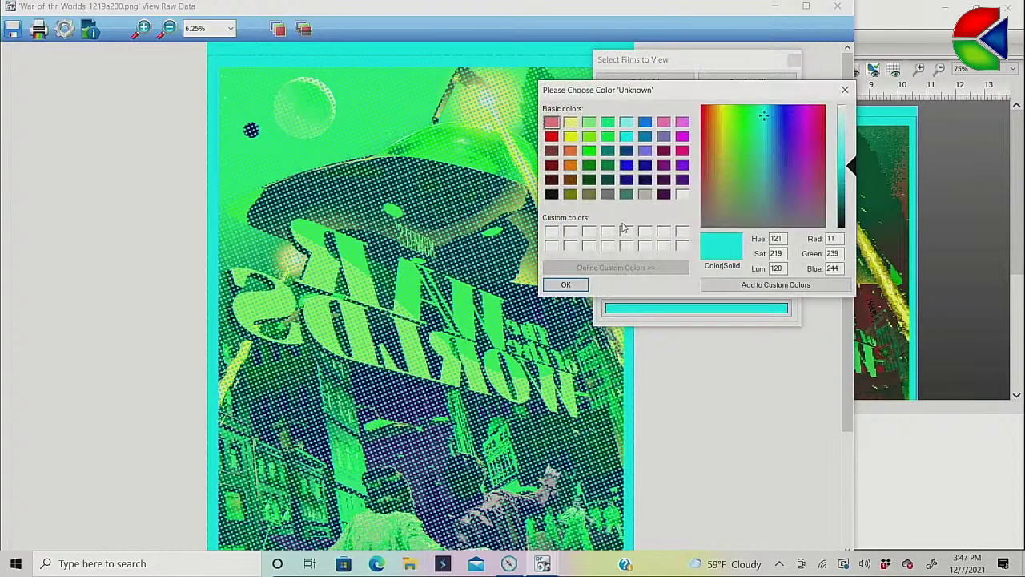
left_click(683, 194)
left_click(565, 284)
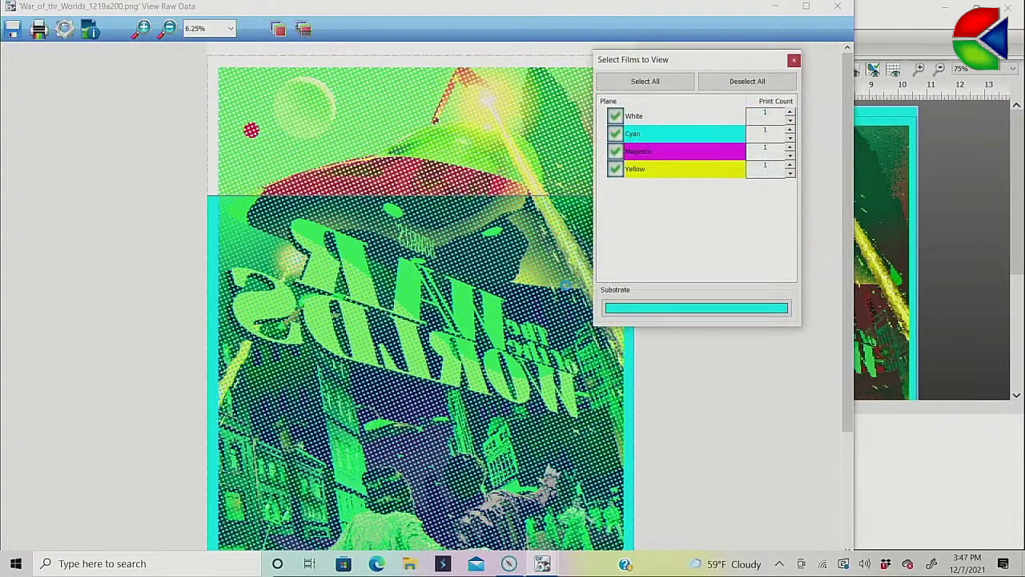
left_click(794, 60)
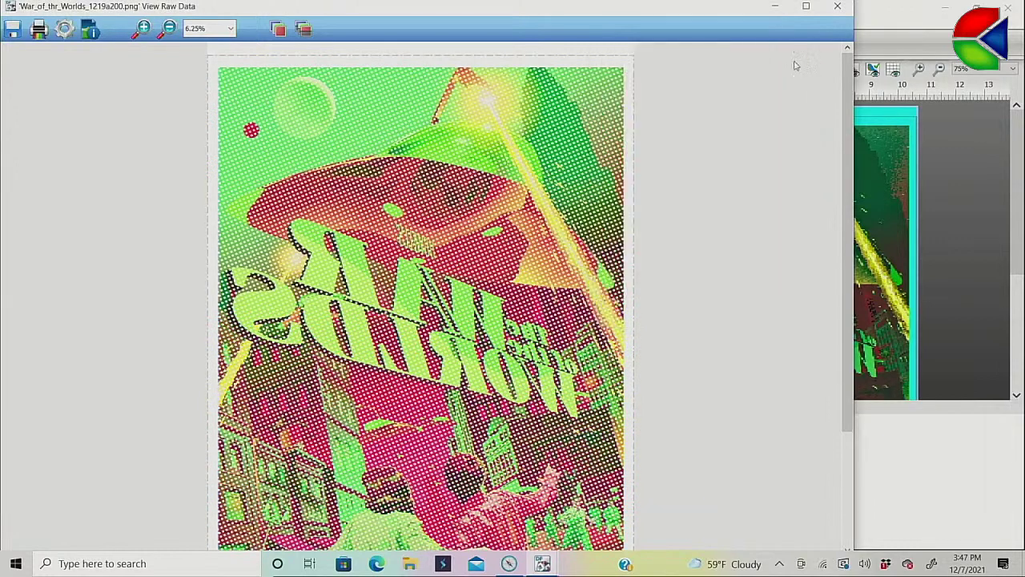
Step: Inspect the hole pattern at 12.50% magnification across the saucer and the figures at the poster's bottom, and close the preview
left_click(141, 28)
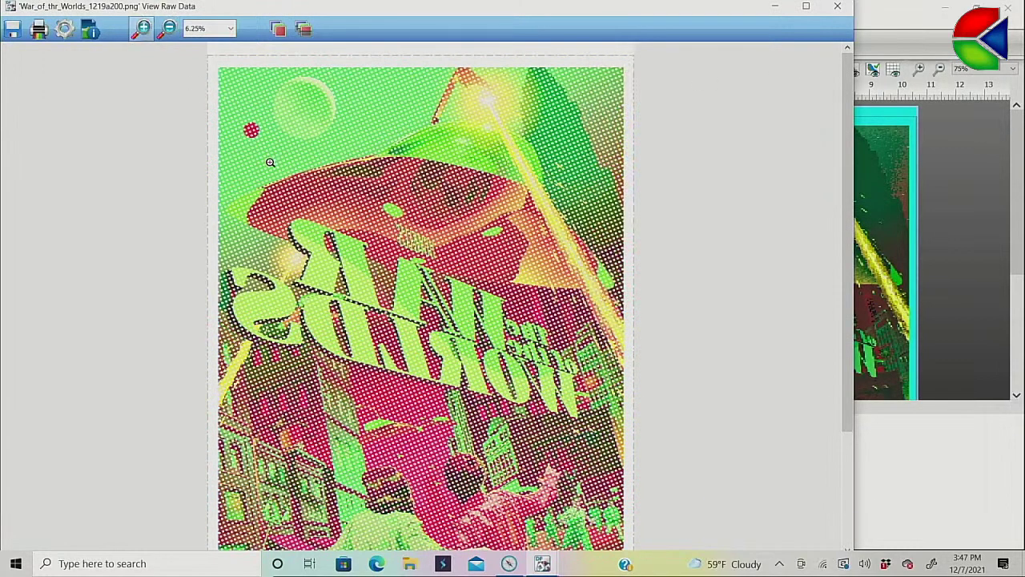
left_click_drag(264, 166, 451, 297)
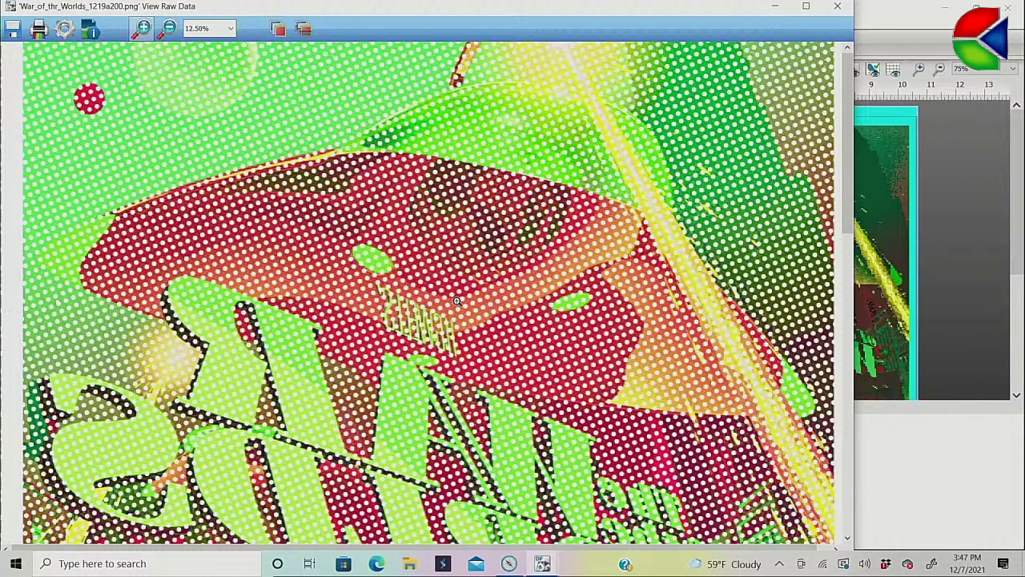
left_click_drag(851, 206, 842, 432)
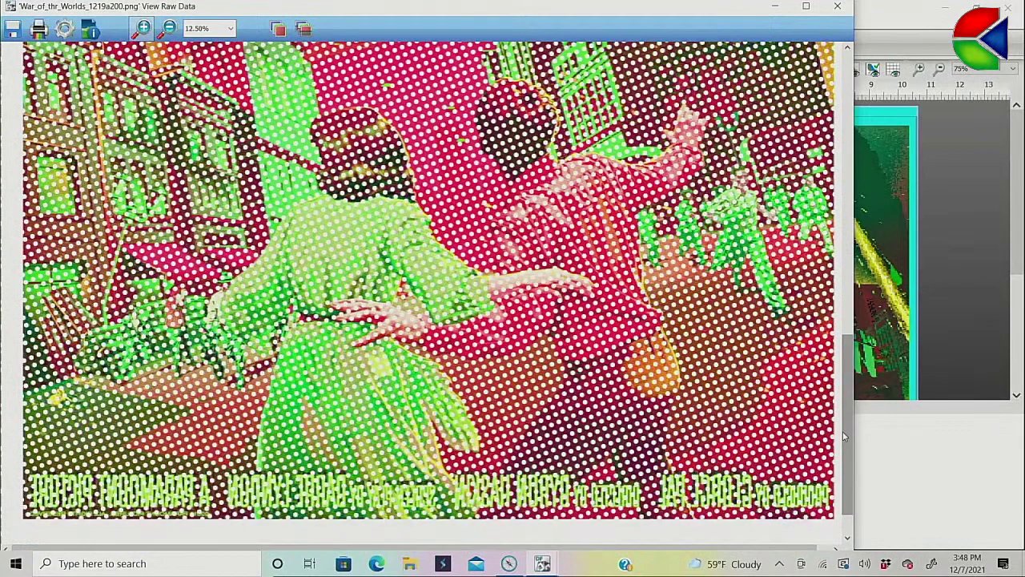
left_click(849, 7)
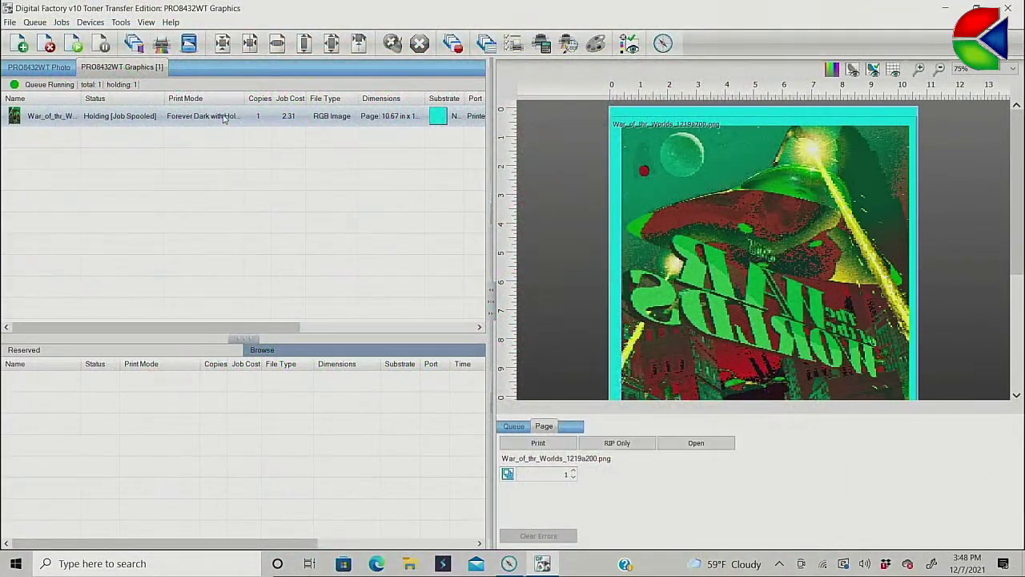
Step: Reopen the spooled page for editing and set the color layer's Ink Removal frequency to 40.00
left_click(685, 443)
left_click(214, 116)
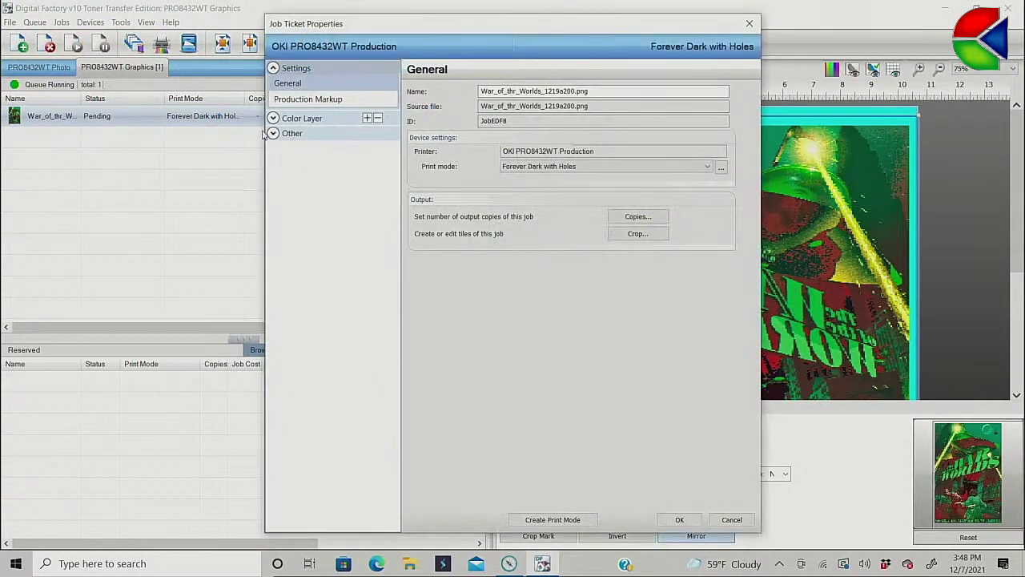
left_click(273, 119)
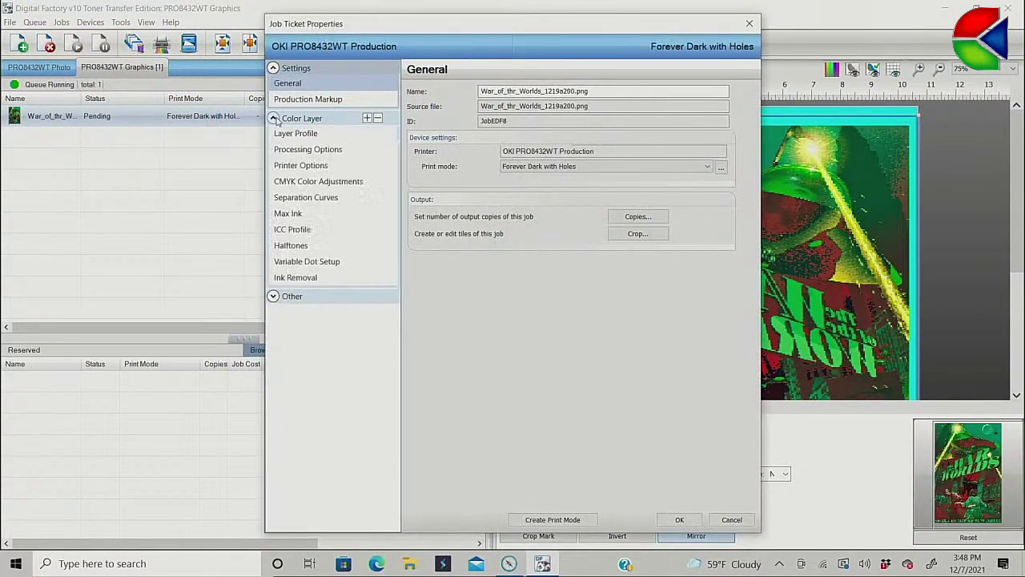
left_click(296, 278)
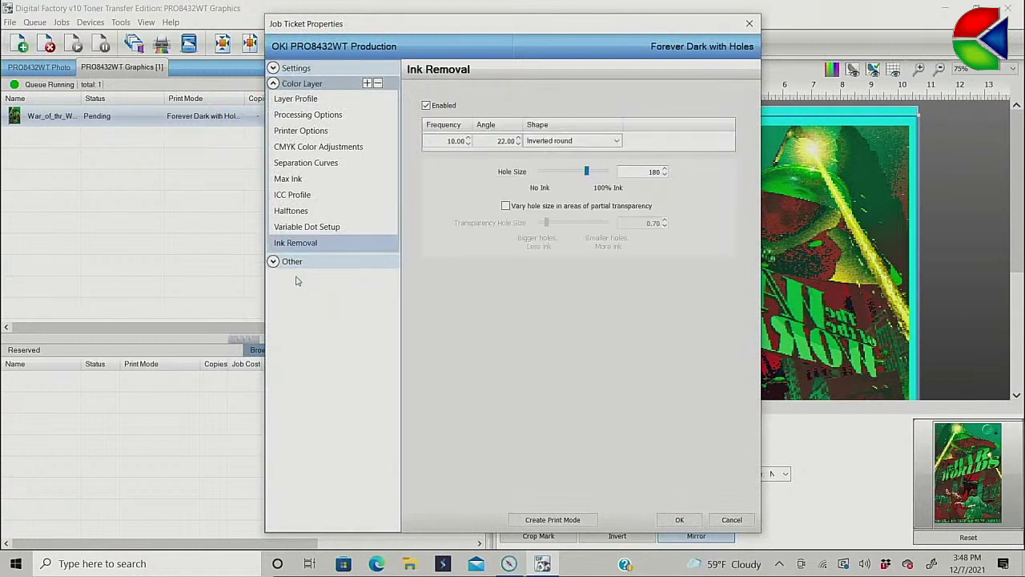
double_click(440, 141)
type("40.00")
key("Tab")
left_click(680, 520)
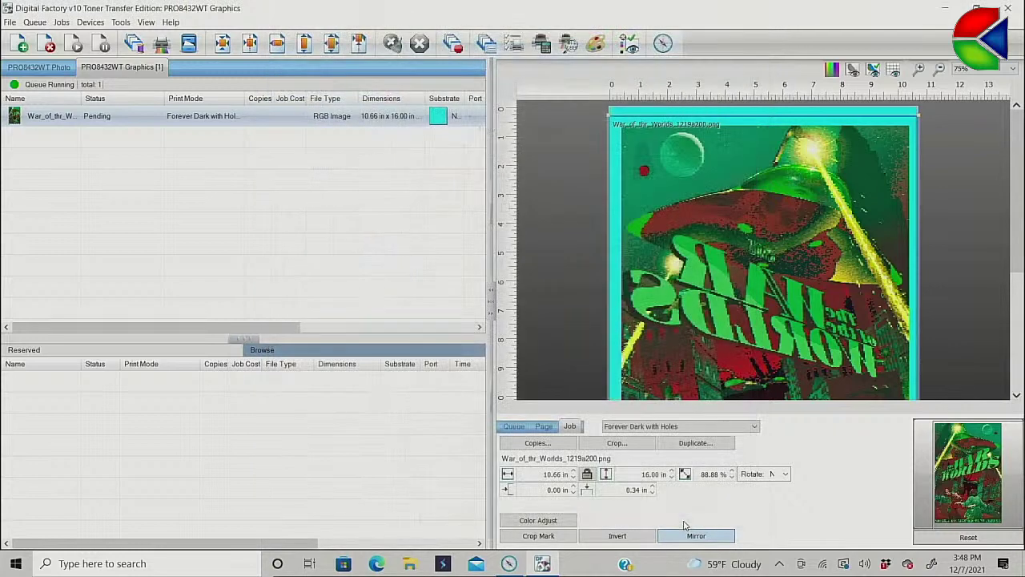
Step: RIP the edited War of the Worlds job without printing it and open its raw data preview
right_click(202, 118)
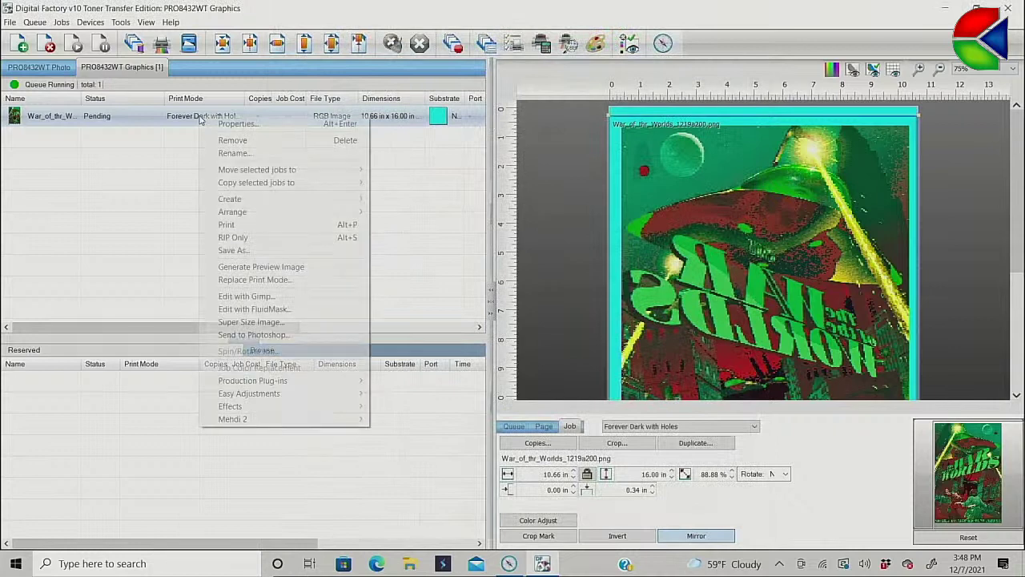
left_click(236, 236)
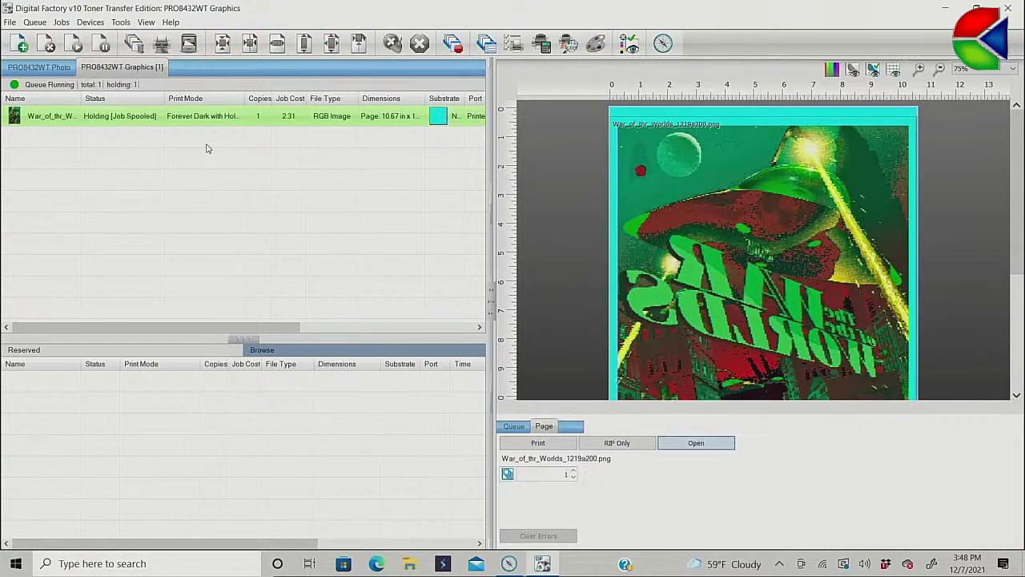
right_click(187, 118)
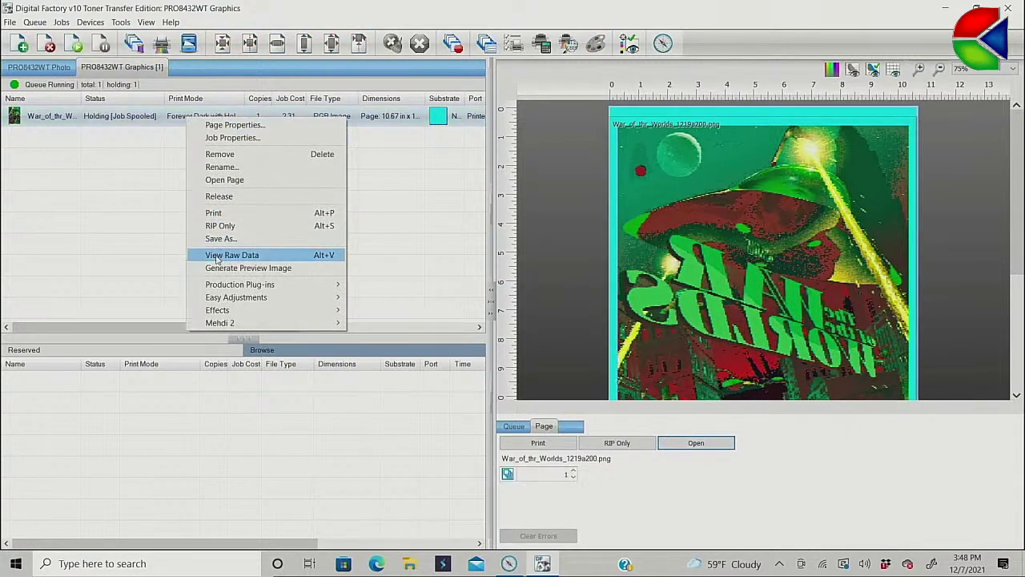
left_click(218, 255)
left_click(609, 273)
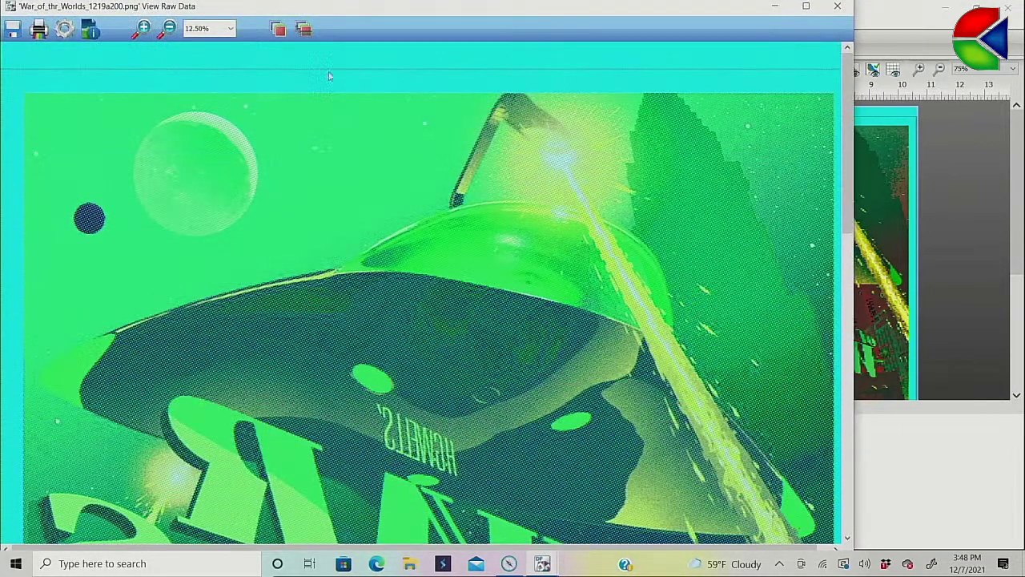
Step: Set the raw data preview's substrate color to white and close the film selection
left_click(278, 29)
left_click(670, 310)
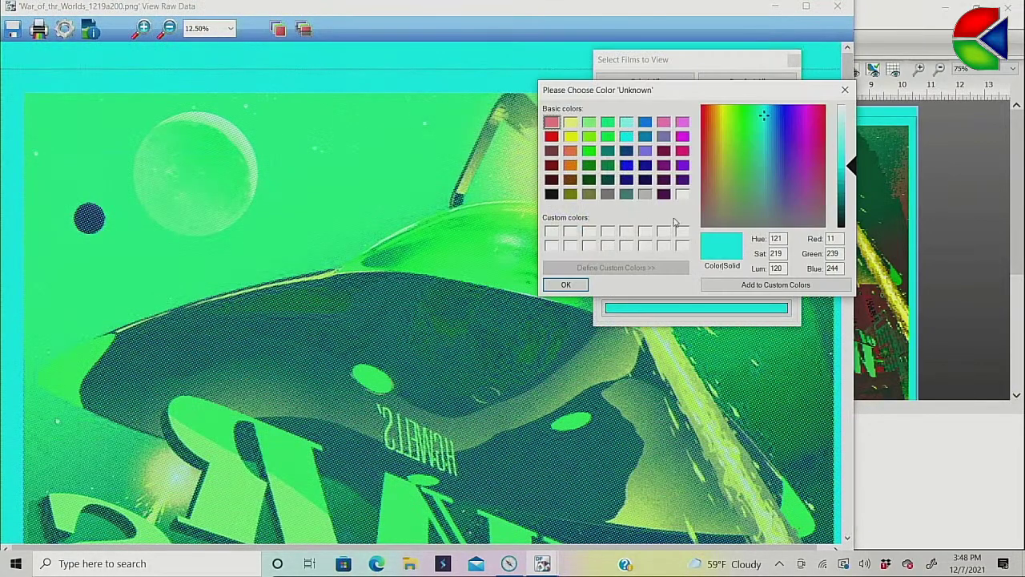
left_click(683, 195)
left_click(565, 285)
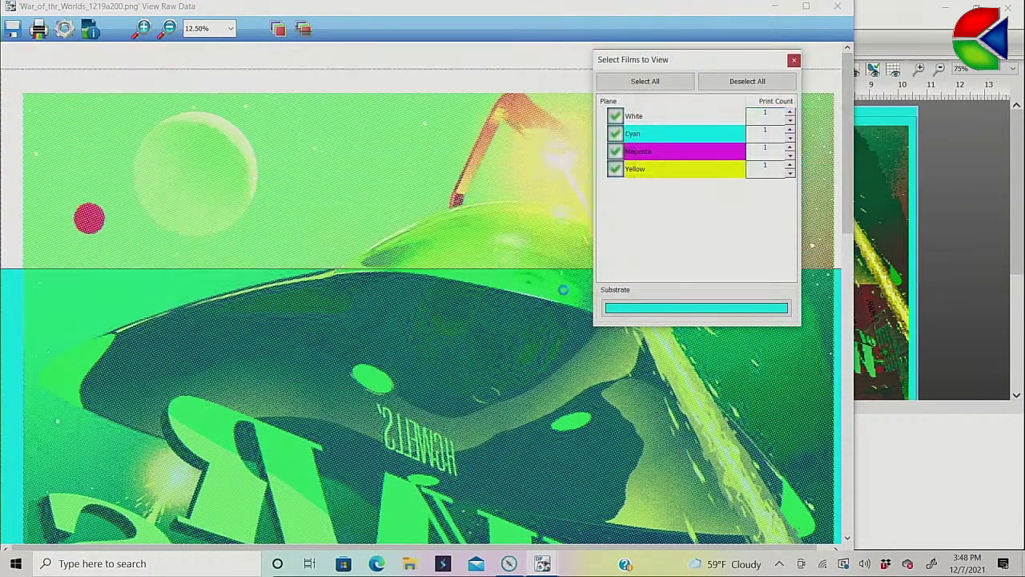
left_click(793, 61)
Step: Inspect the hole pattern at 25% magnification around the saucer's underside and title lettering, and close the preview
left_click(143, 30)
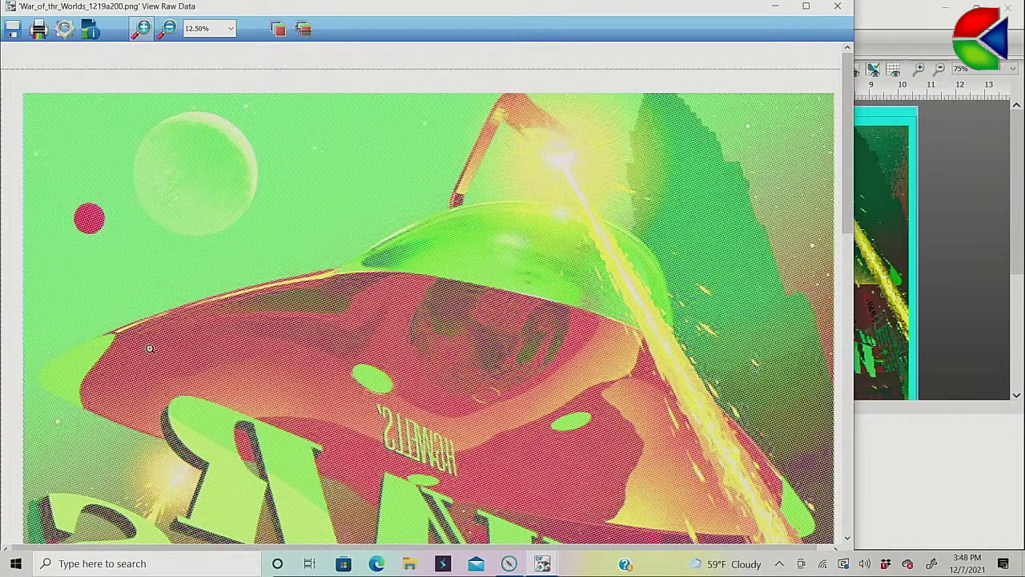
left_click_drag(140, 417, 502, 537)
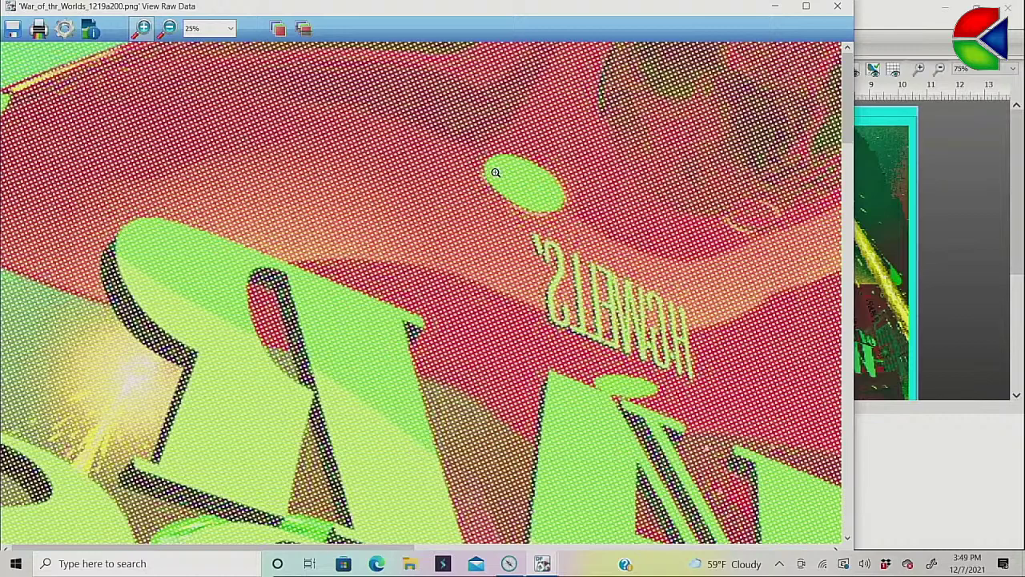
left_click(837, 7)
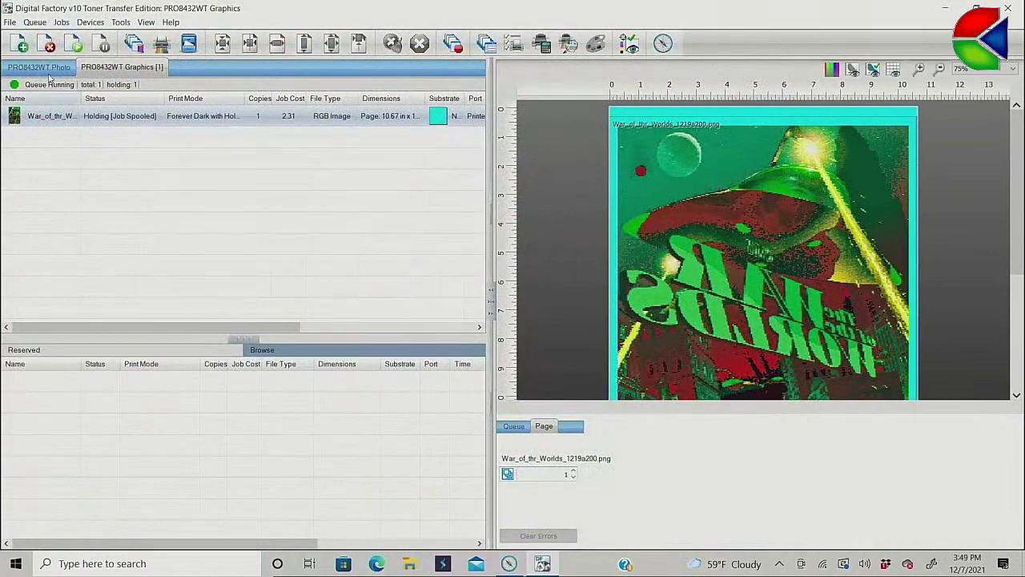
Step: Add the War_of_thr_Worlds_1117a200 image from the 1117_Artwork folder to the PRO8432WT Graphics queue
left_click(22, 46)
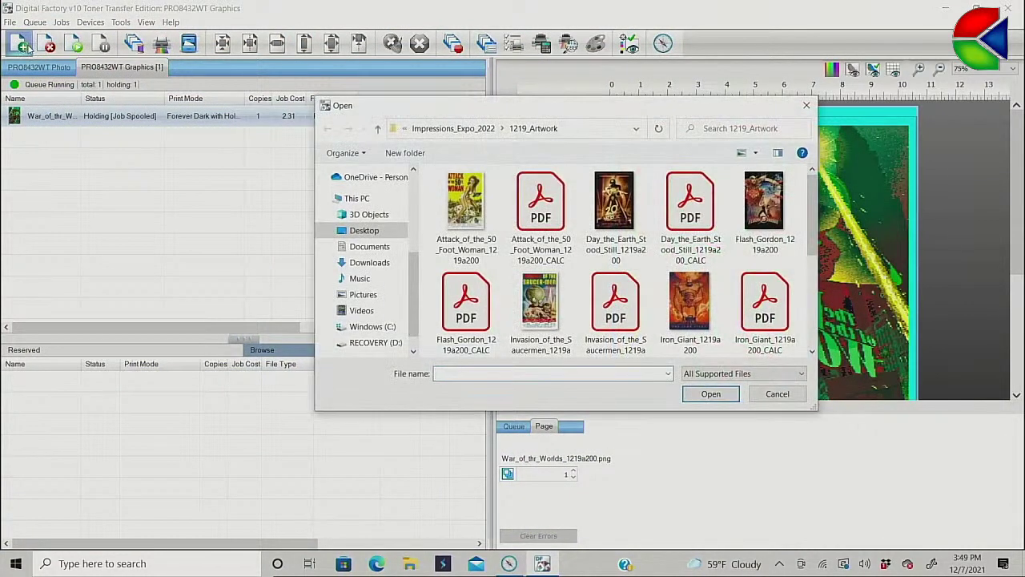
left_click(464, 130)
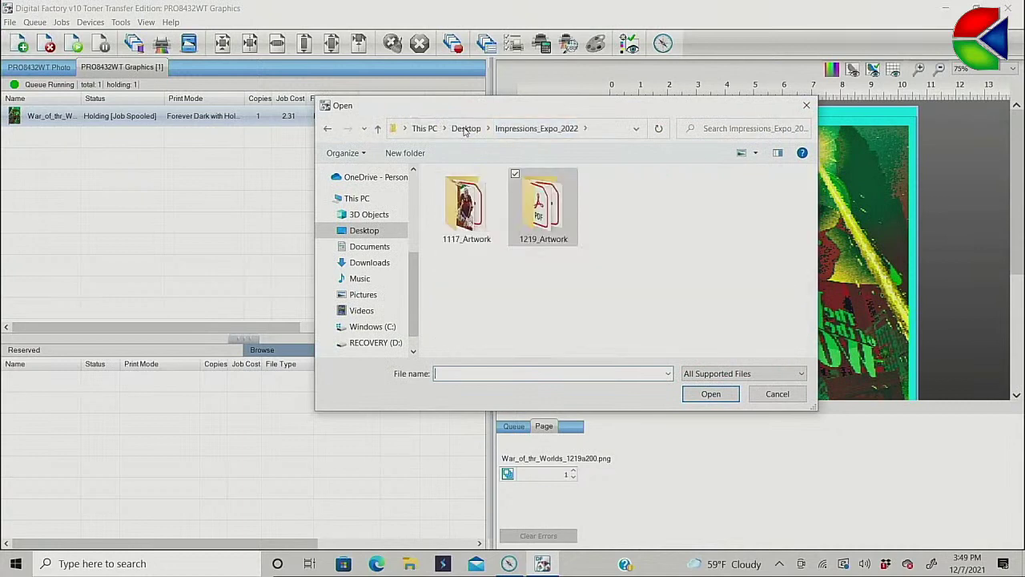
double_click(466, 205)
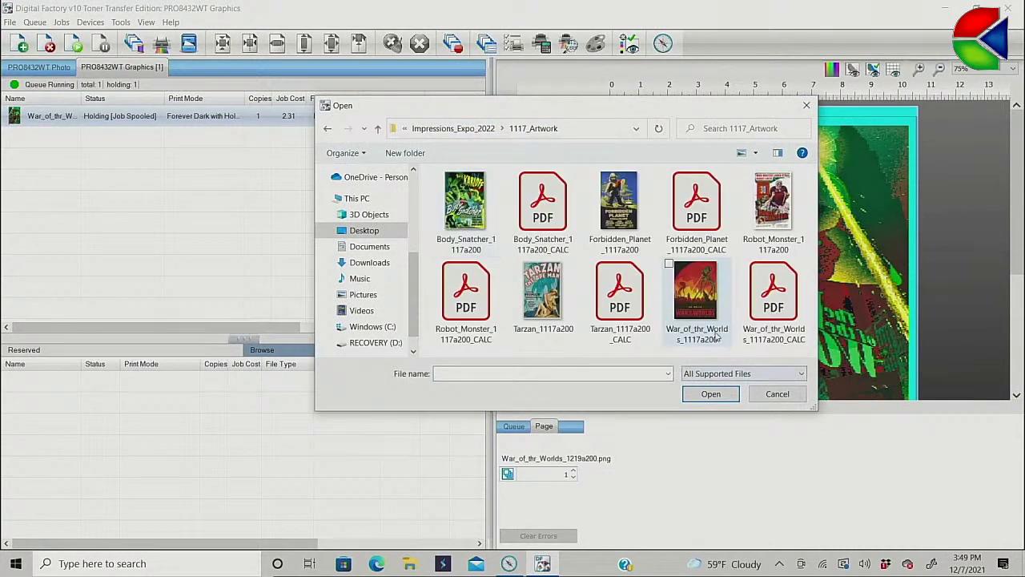
left_click(708, 307)
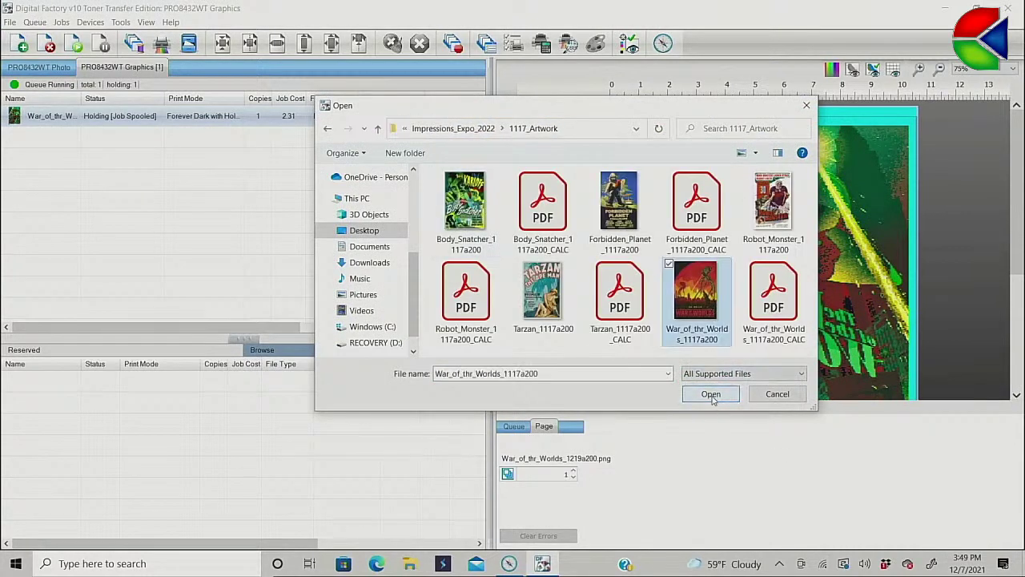
left_click(711, 394)
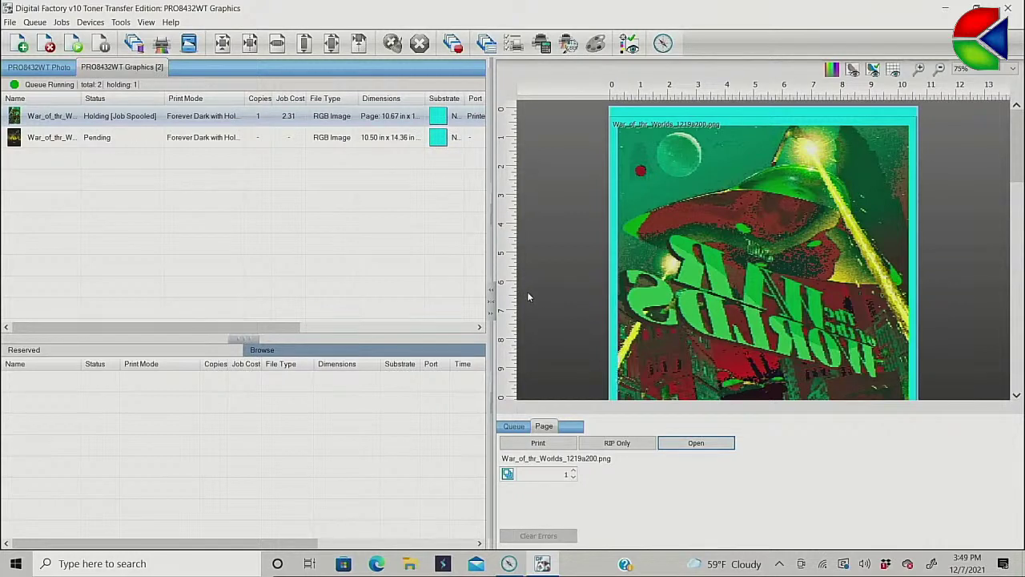
Step: Select the pending War_of_thr_Worlds_1117a200 job and show its artwork and title lettering at 50% zoom
left_click(231, 140)
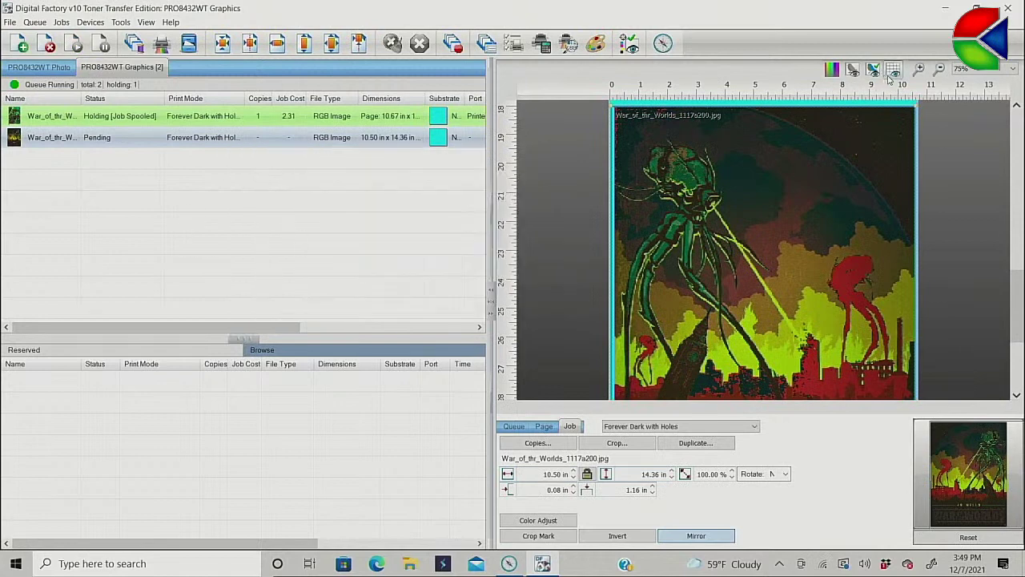
left_click(939, 69)
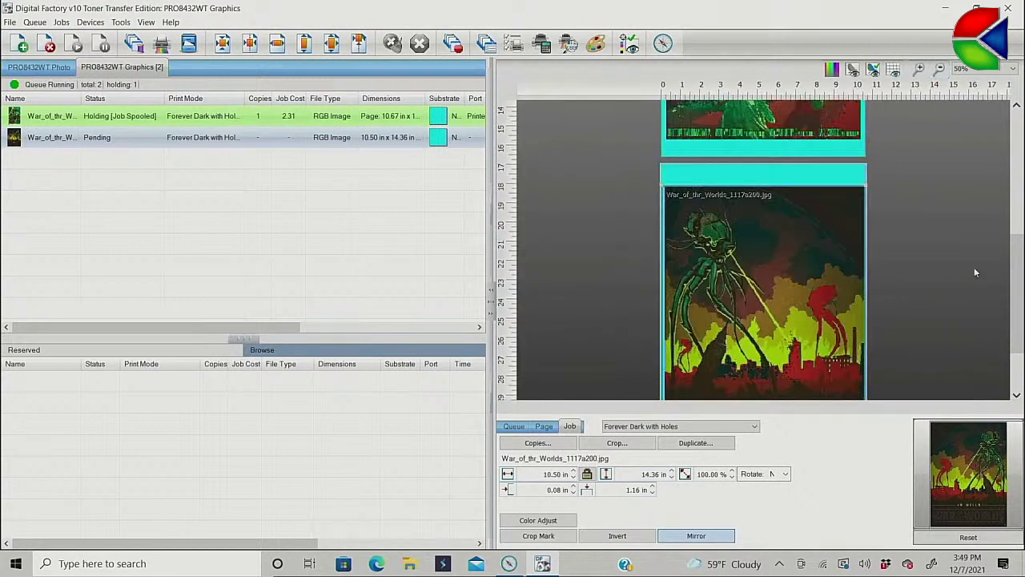
left_click(1016, 396)
left_click(1017, 396)
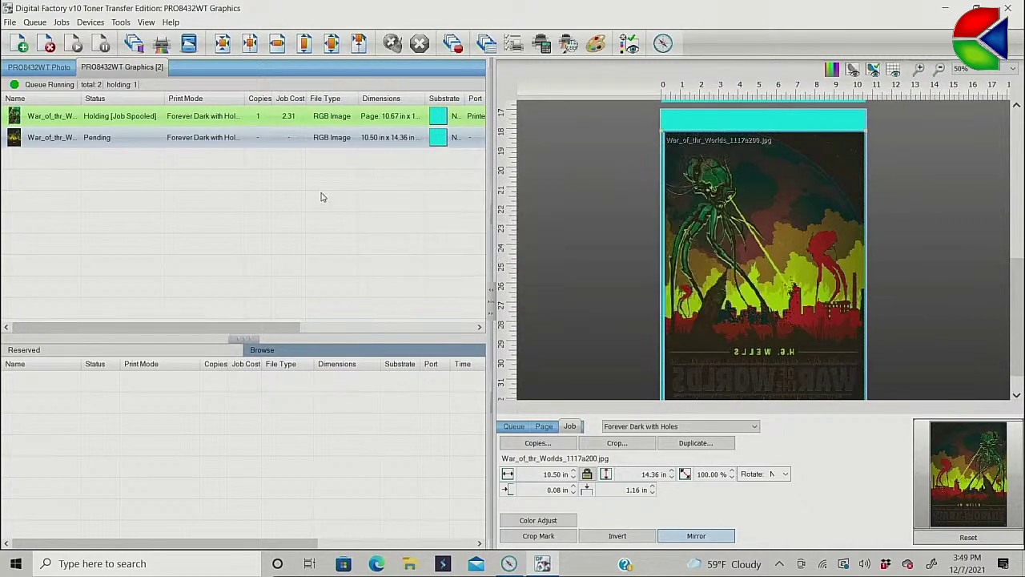
Step: Try pale yellow (255, 255, 128) and magenta as the selected job's substrate color
left_click(832, 69)
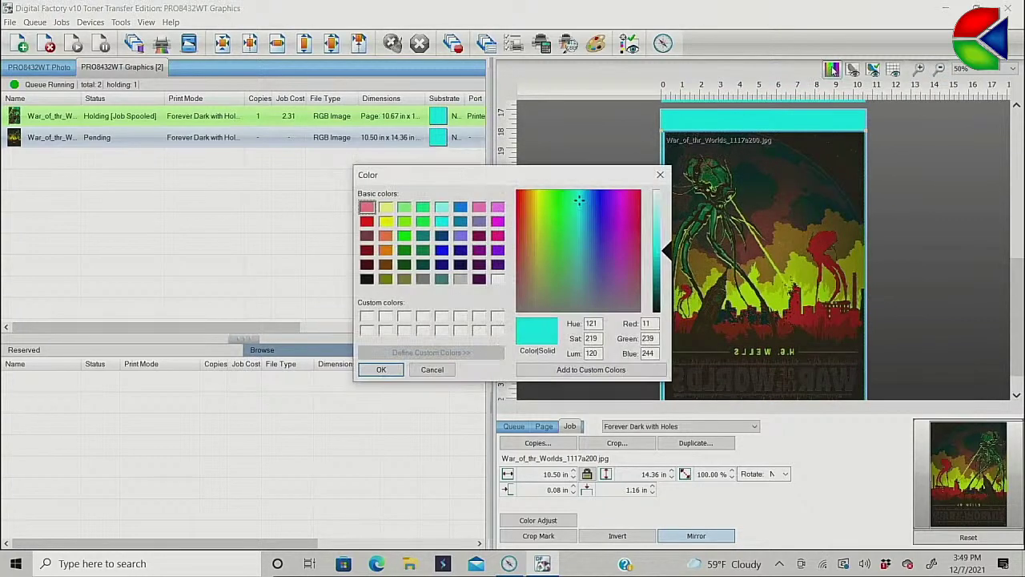
left_click(386, 207)
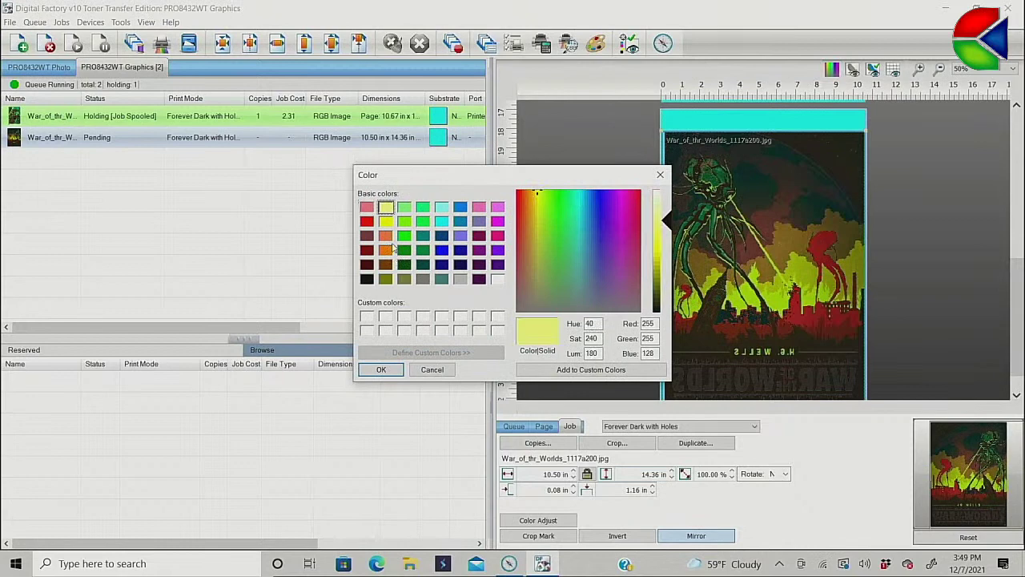
left_click(381, 370)
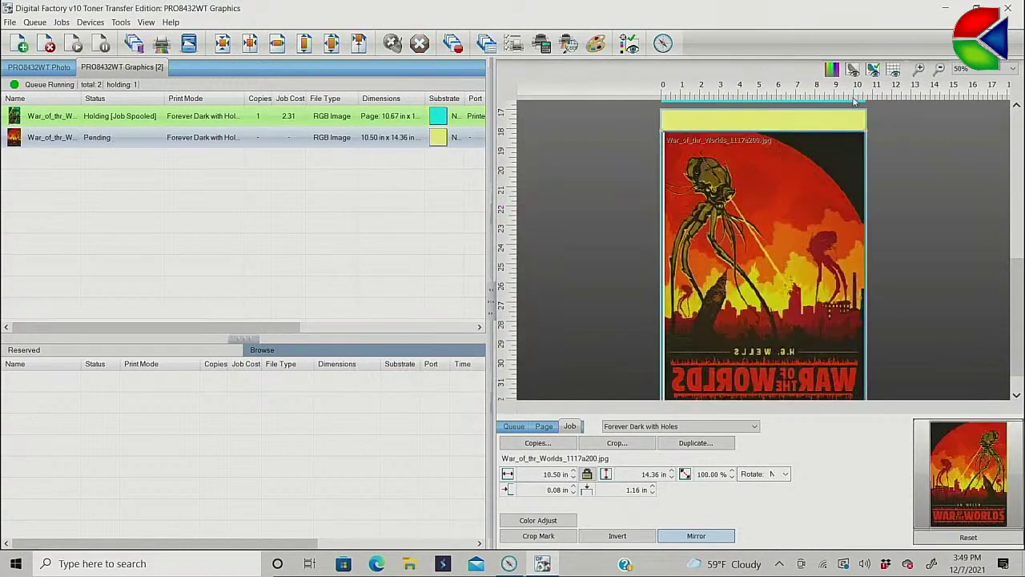
left_click(833, 71)
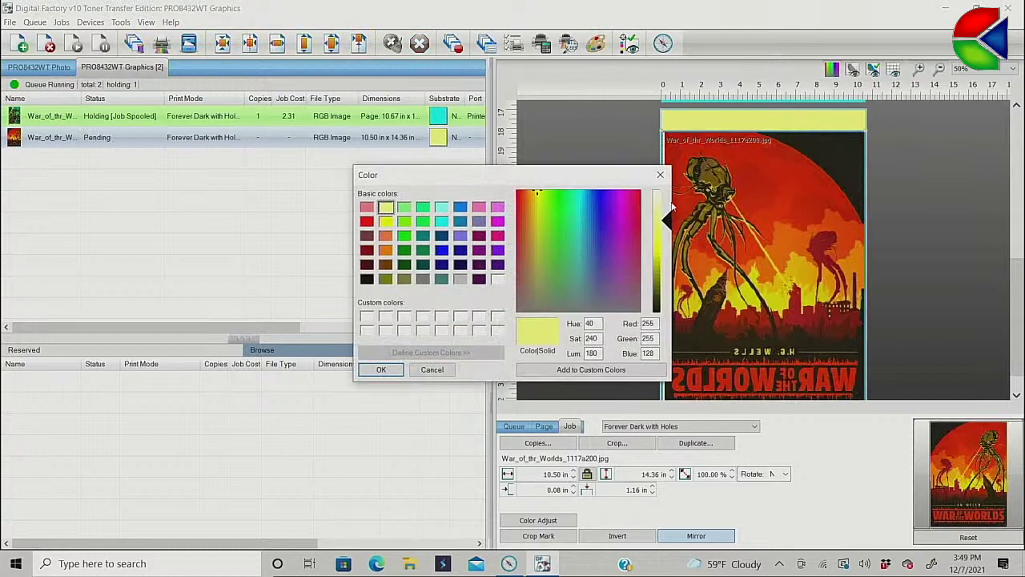
left_click(498, 222)
left_click(381, 370)
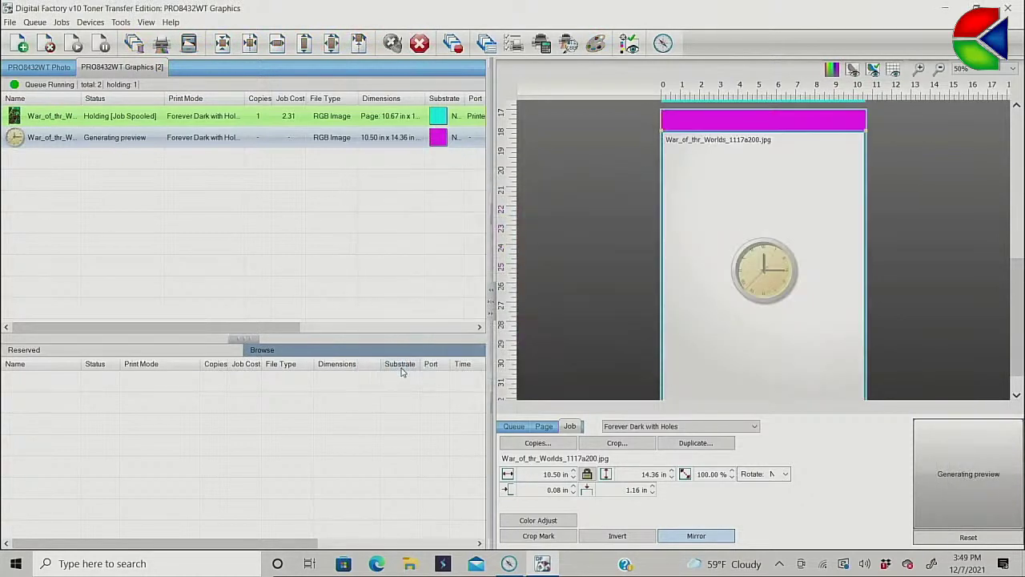
Step: Set the War_of_thr_Worlds_1117a200 job's substrate color to olive (128, 128, 0)
left_click(833, 70)
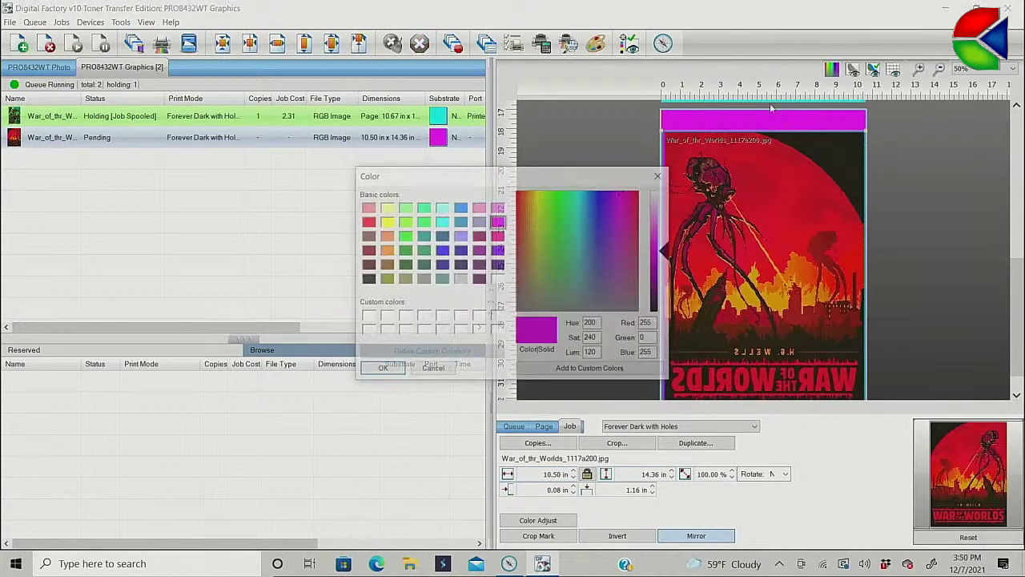
left_click(385, 281)
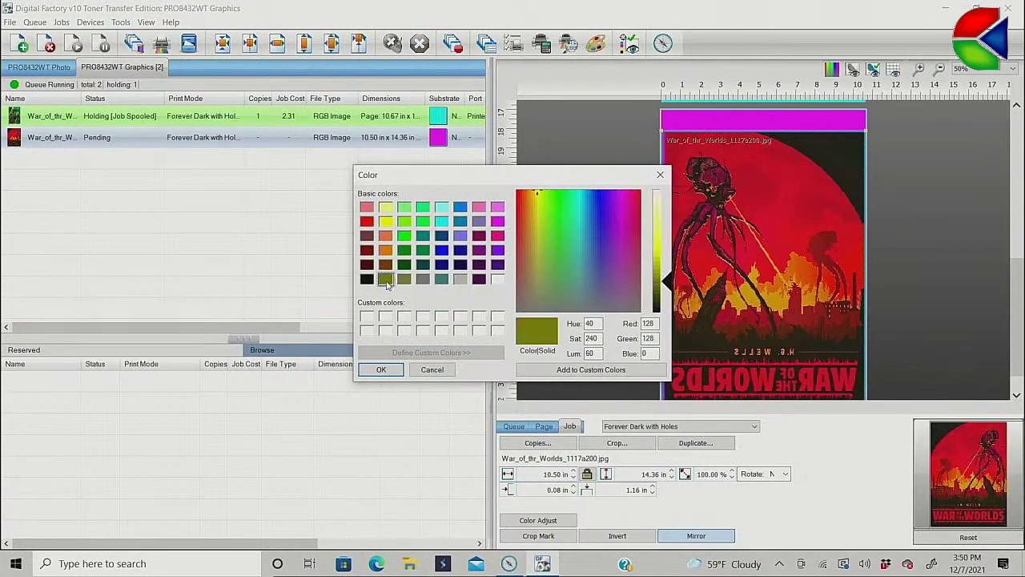
left_click(382, 370)
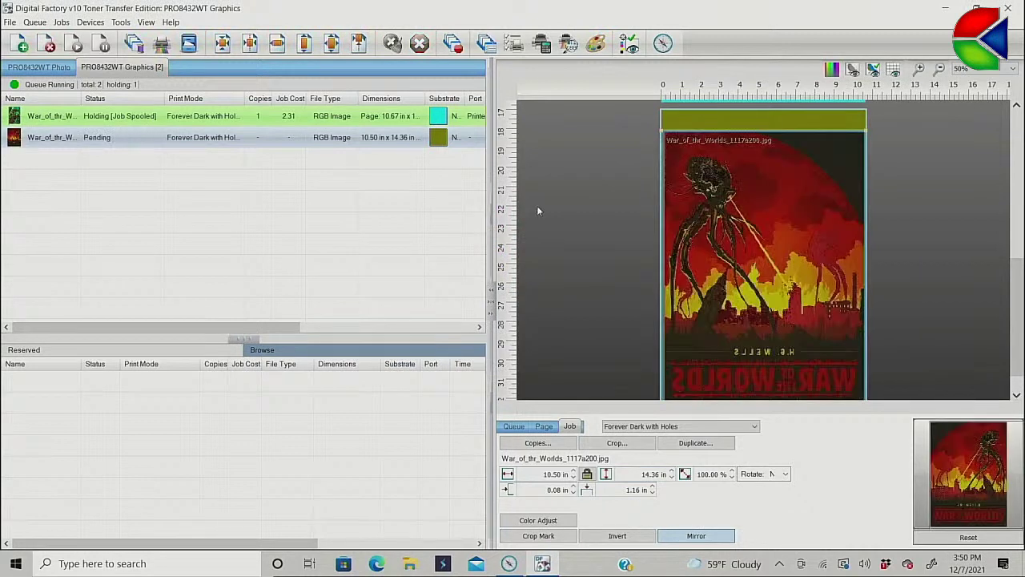
Step: In the 1117a200 job's properties, set the color layer's underbase choke to 3 Medium under Processing Options
double_click(270, 138)
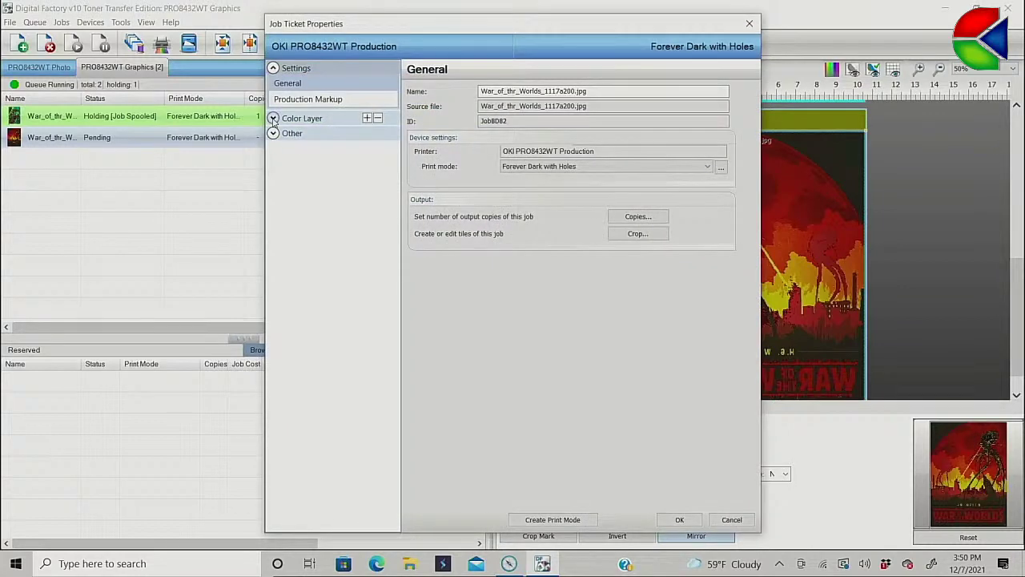
left_click(274, 119)
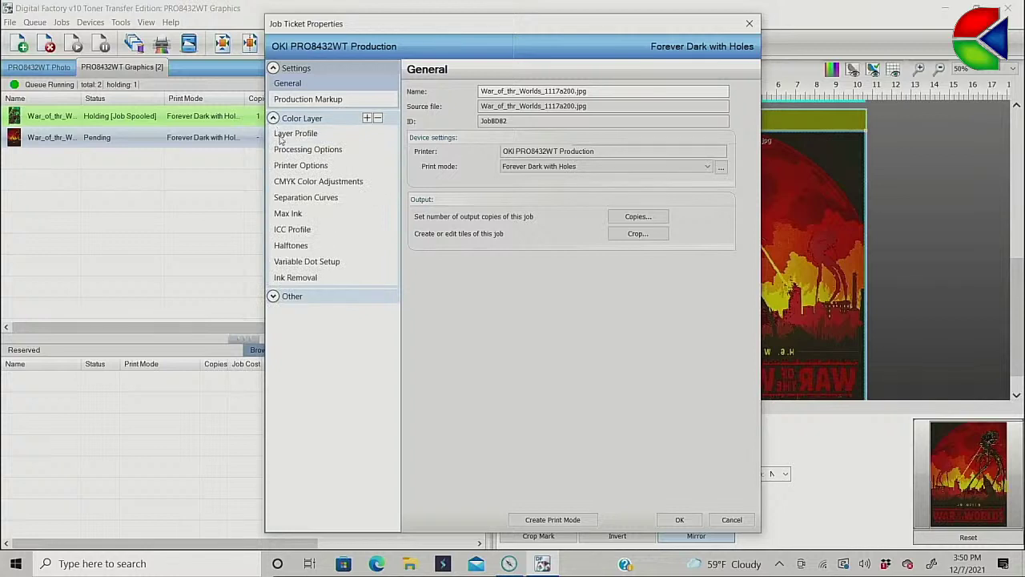
left_click(282, 138)
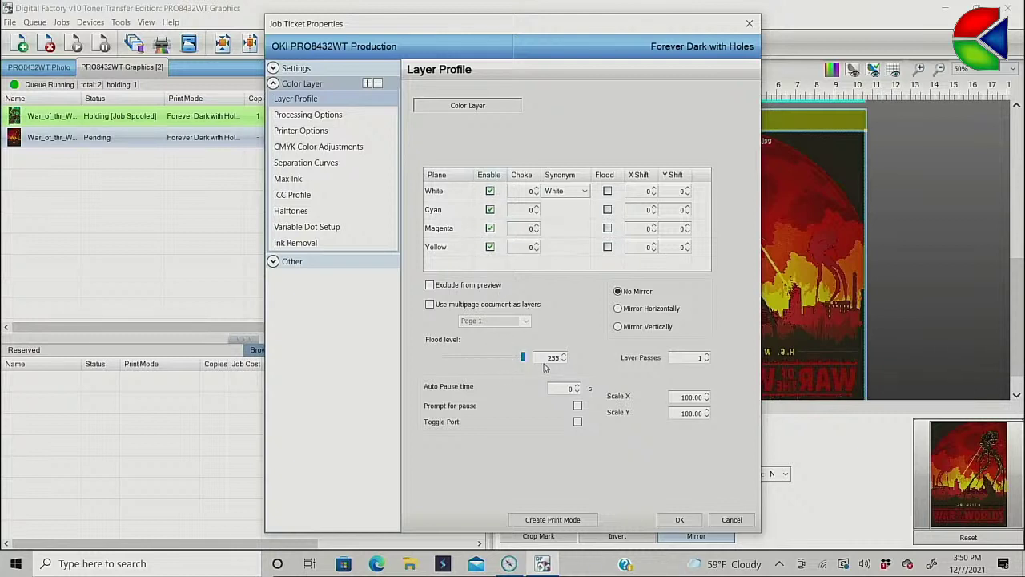
left_click(333, 117)
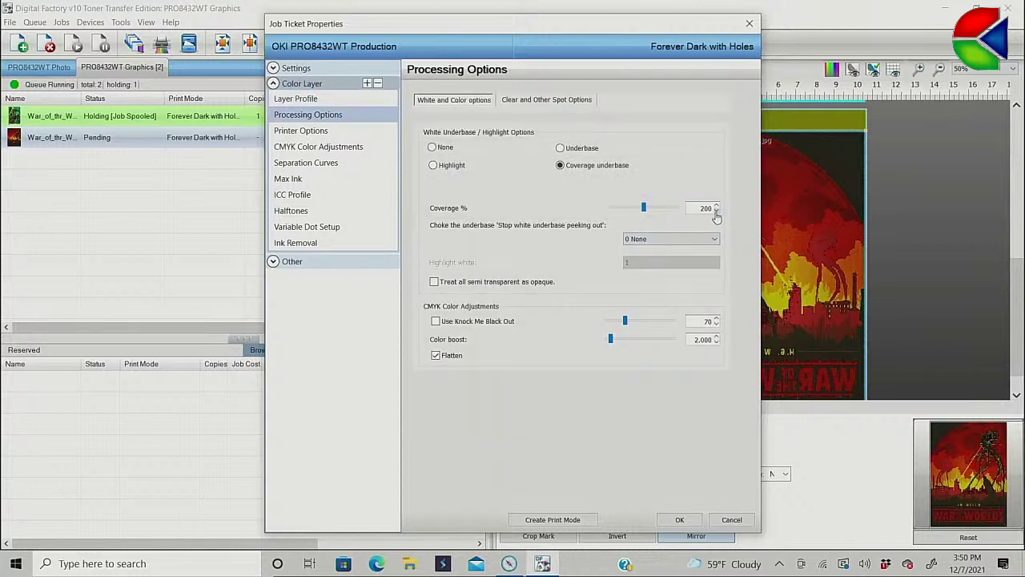
left_click(716, 240)
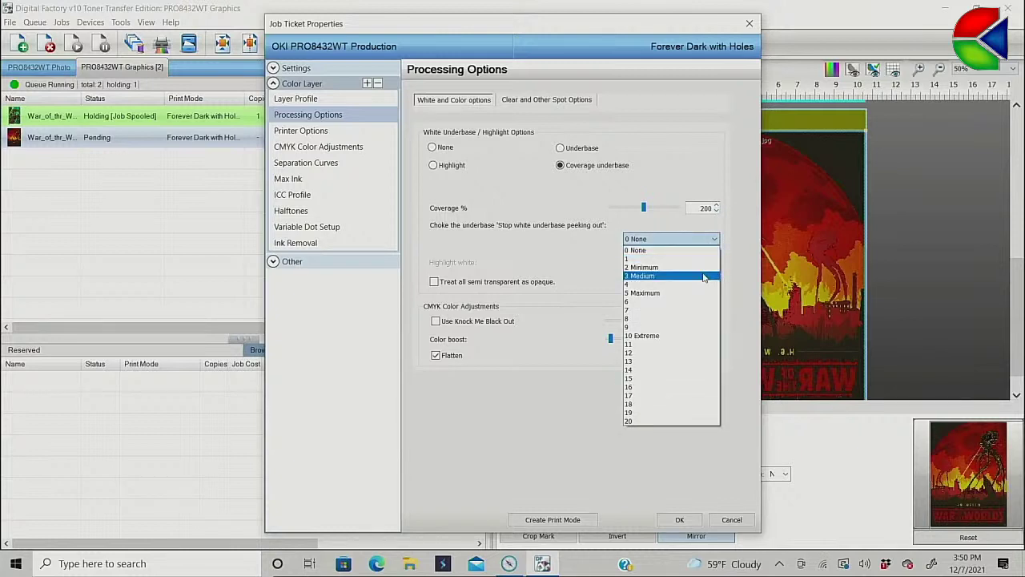
left_click(704, 276)
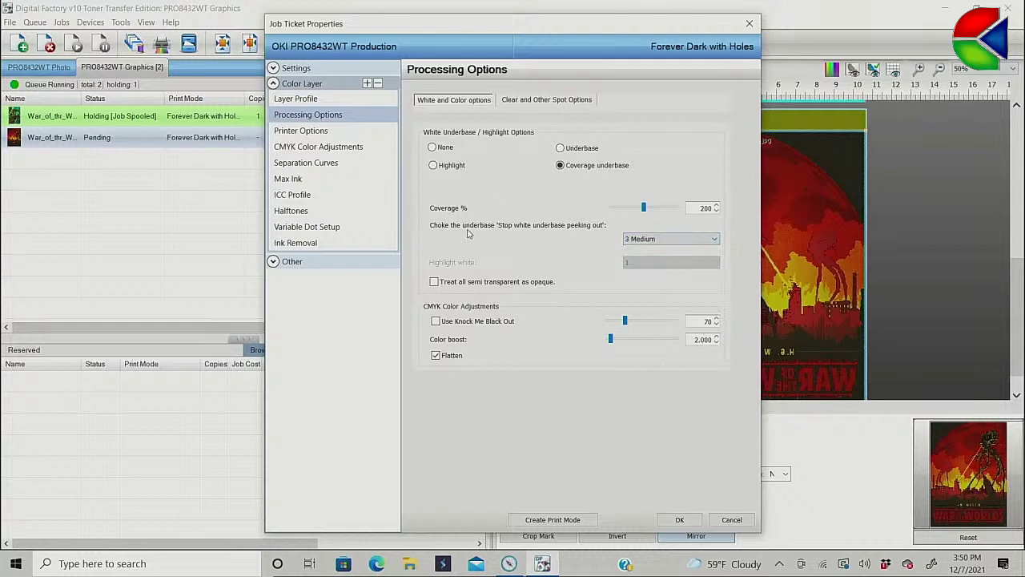
Step: Set the job's Ink Removal shape to Line and angle to 90, disable varying hole size in areas of partial transparency, and save the properties
left_click(306, 245)
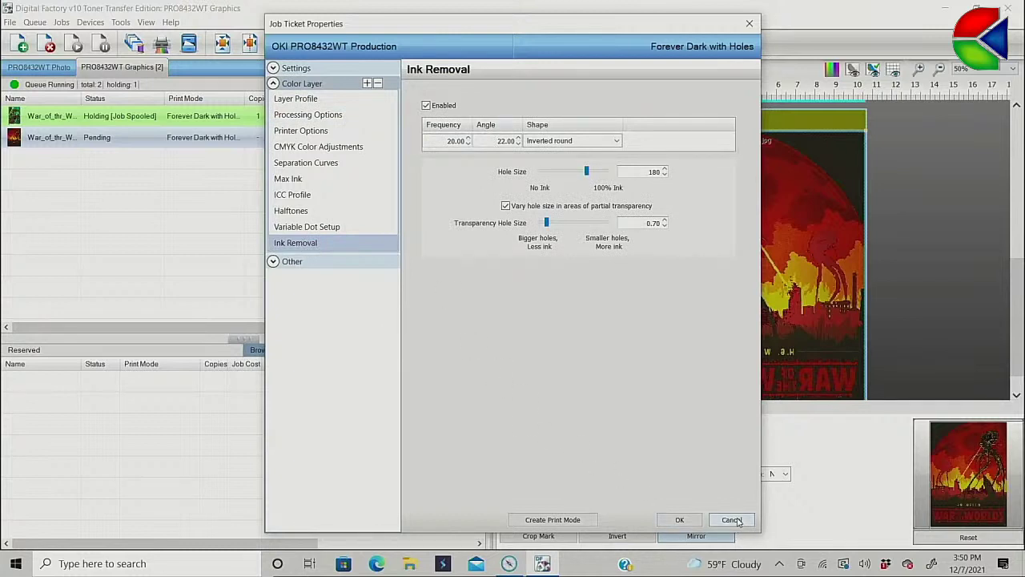
left_click(618, 141)
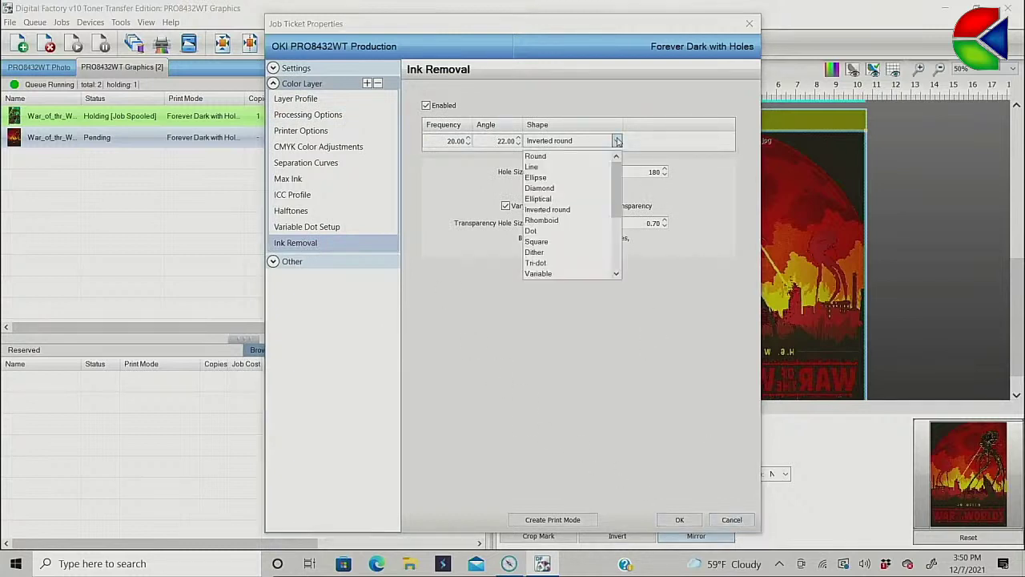
left_click(596, 168)
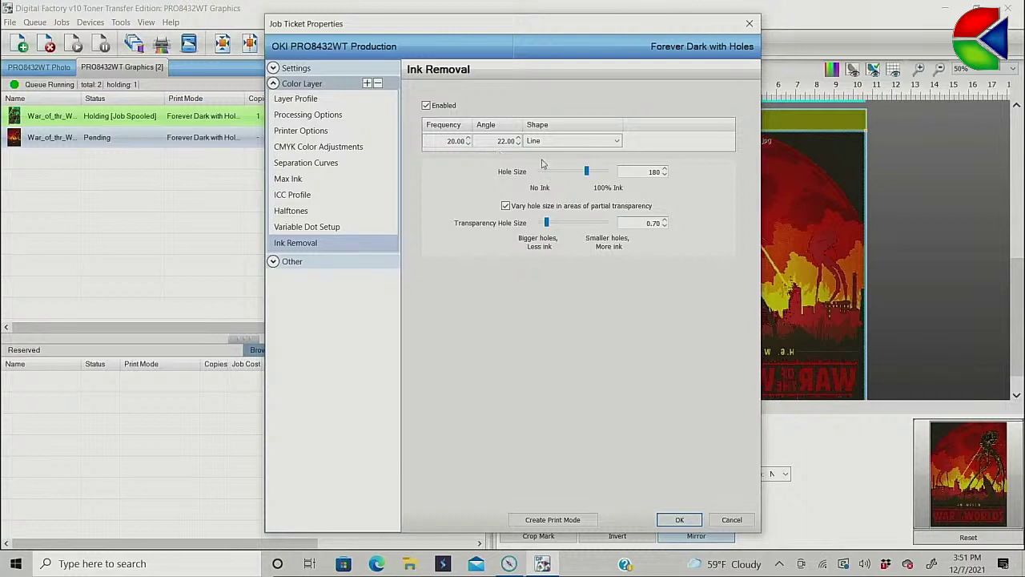
double_click(495, 141)
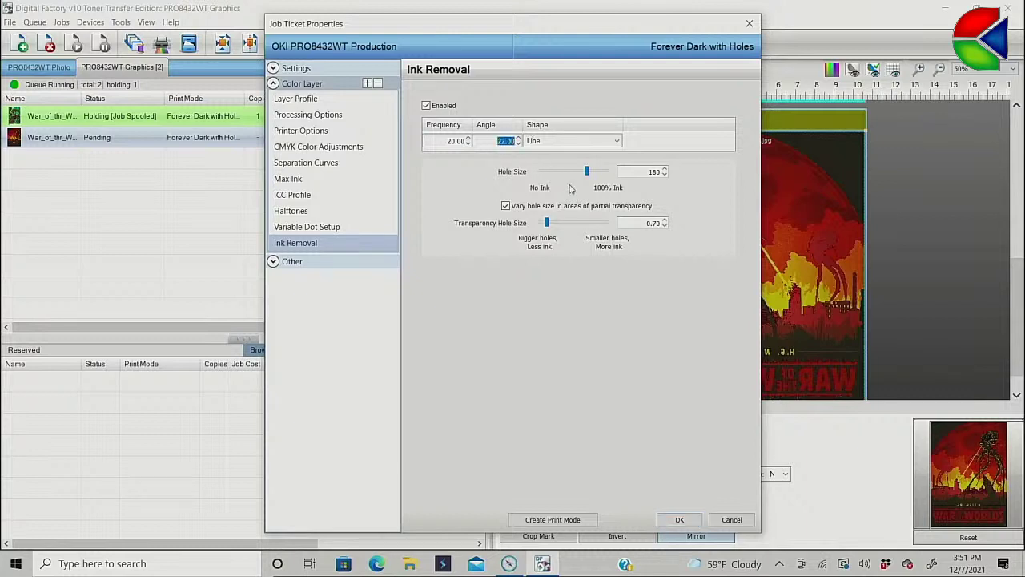
type("90")
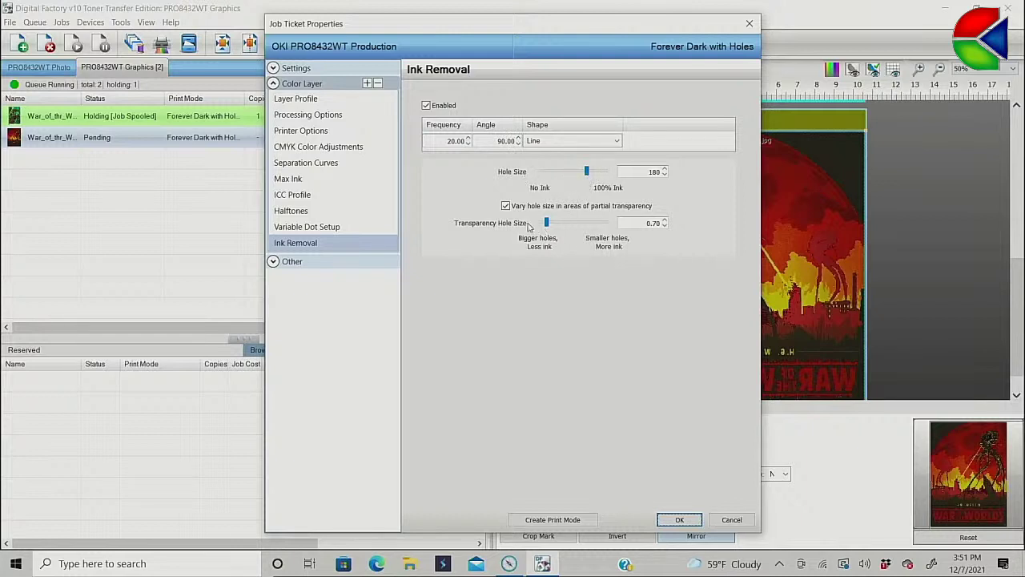
left_click(507, 207)
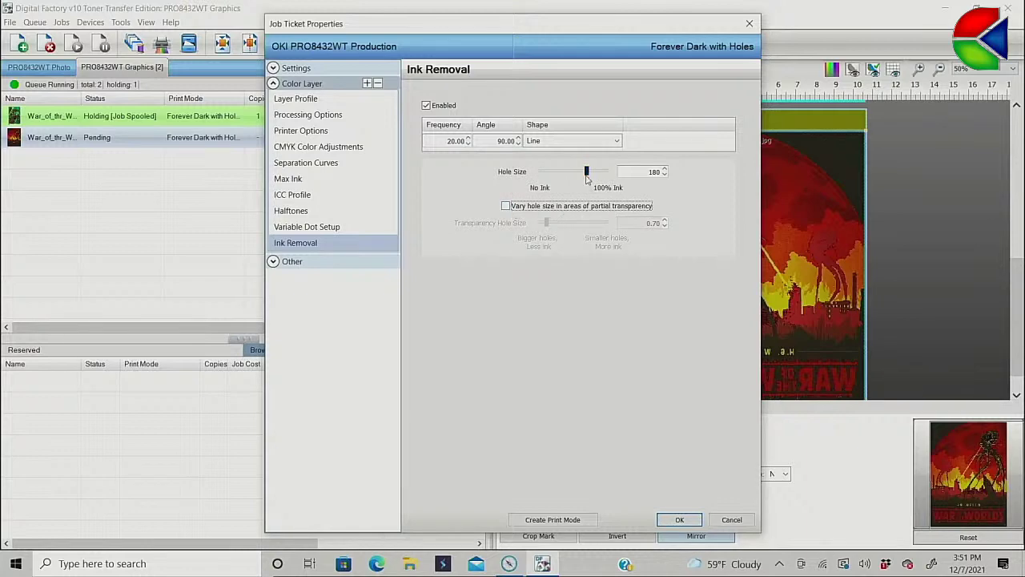
left_click(681, 519)
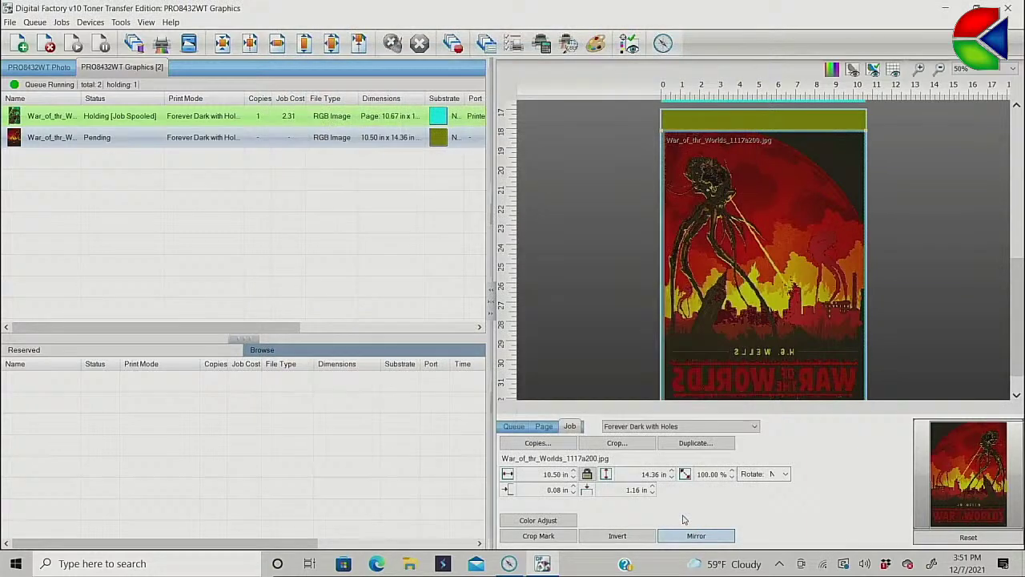
Step: RIP the War_of_thr_Worlds_1117a200 job without printing it and open its raw data preview
right_click(267, 140)
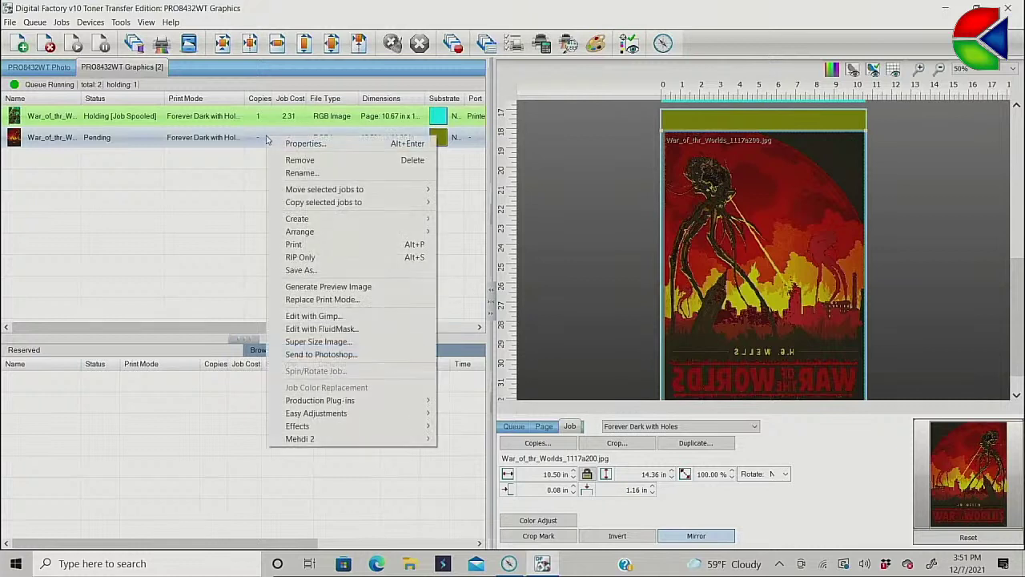
left_click(320, 257)
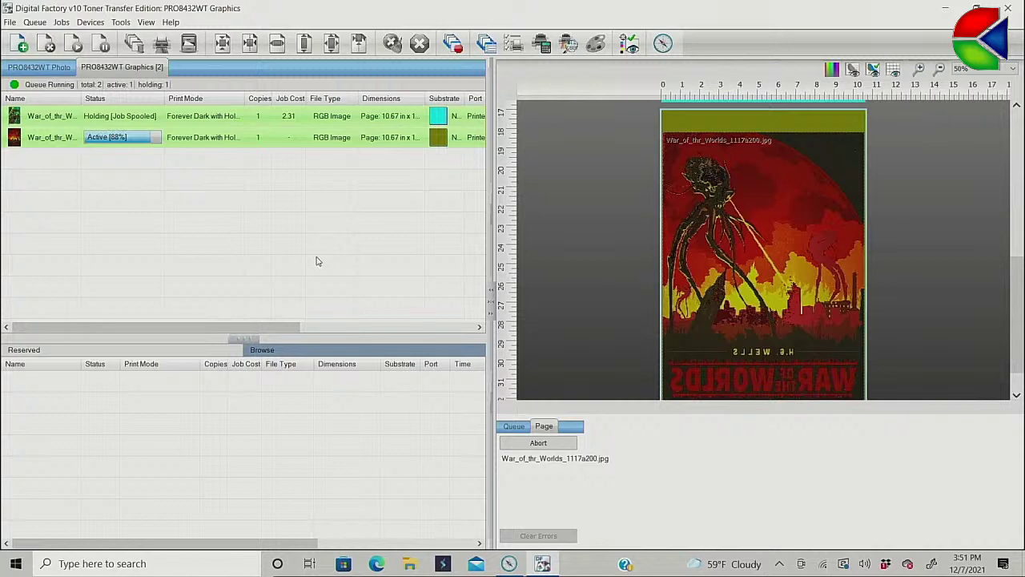
right_click(201, 140)
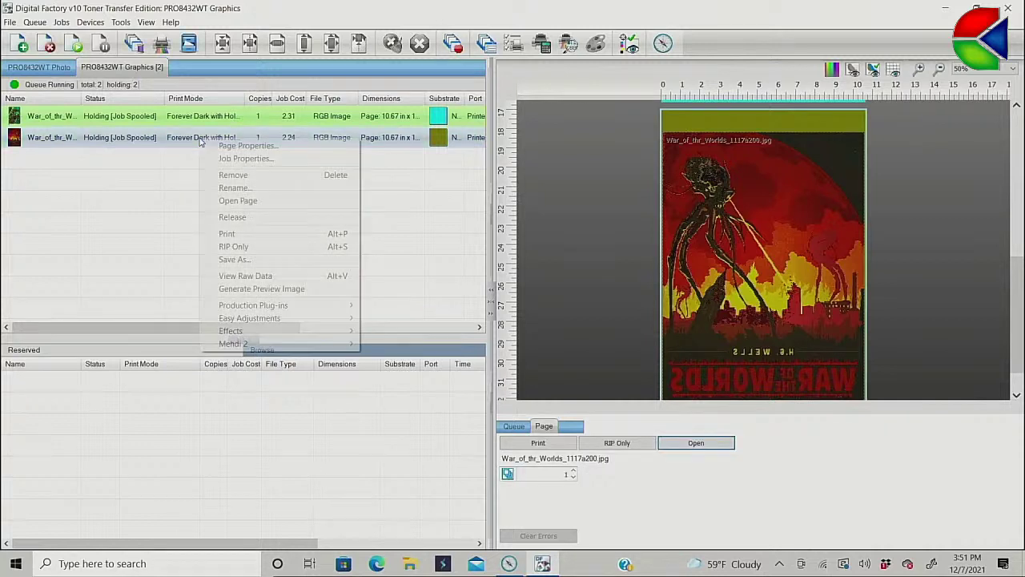
left_click(236, 280)
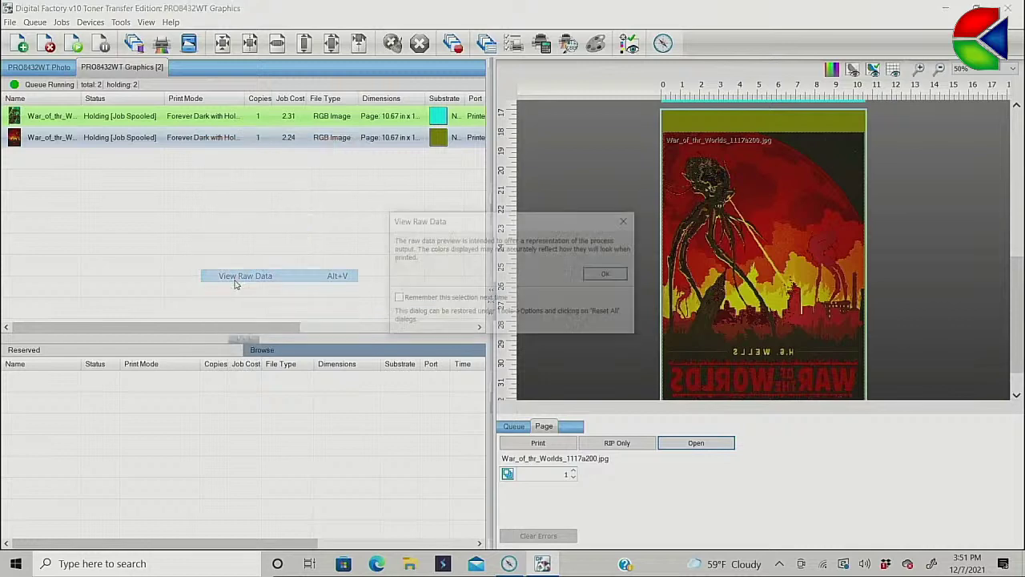
left_click(609, 275)
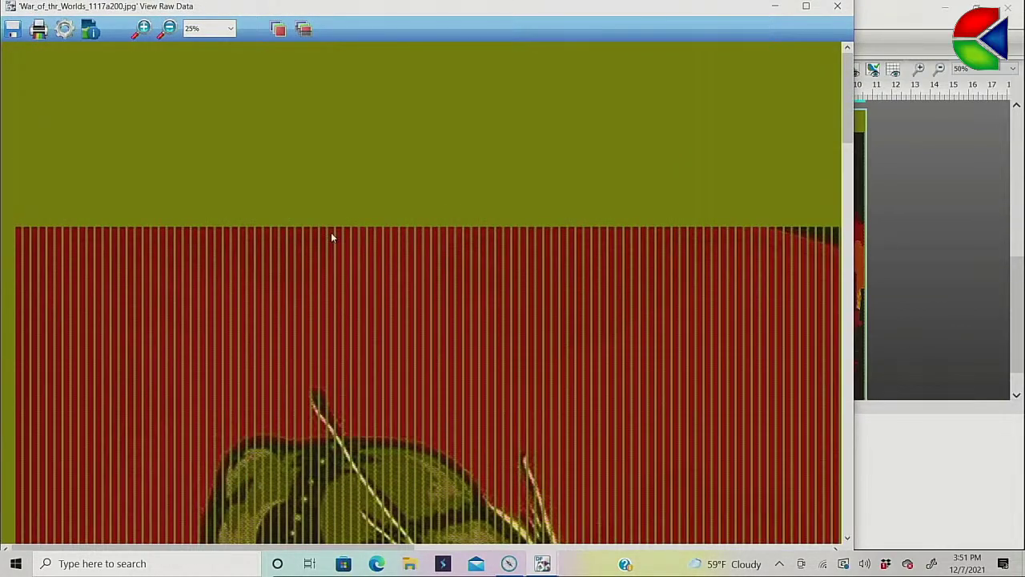
Step: Change the 1117a200 raw data preview's substrate color to white and close the film selection
left_click(278, 30)
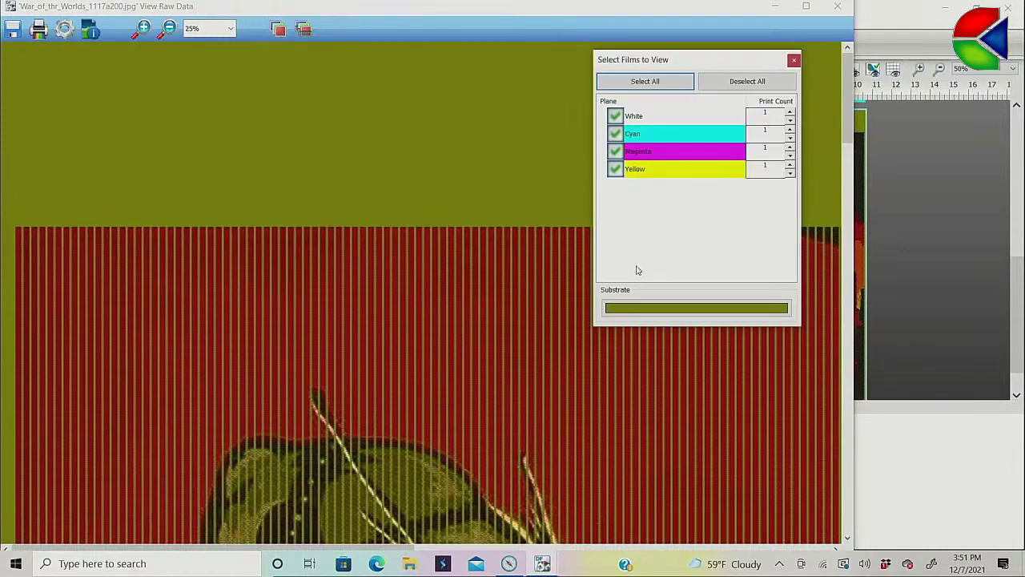
left_click(649, 311)
left_click(682, 193)
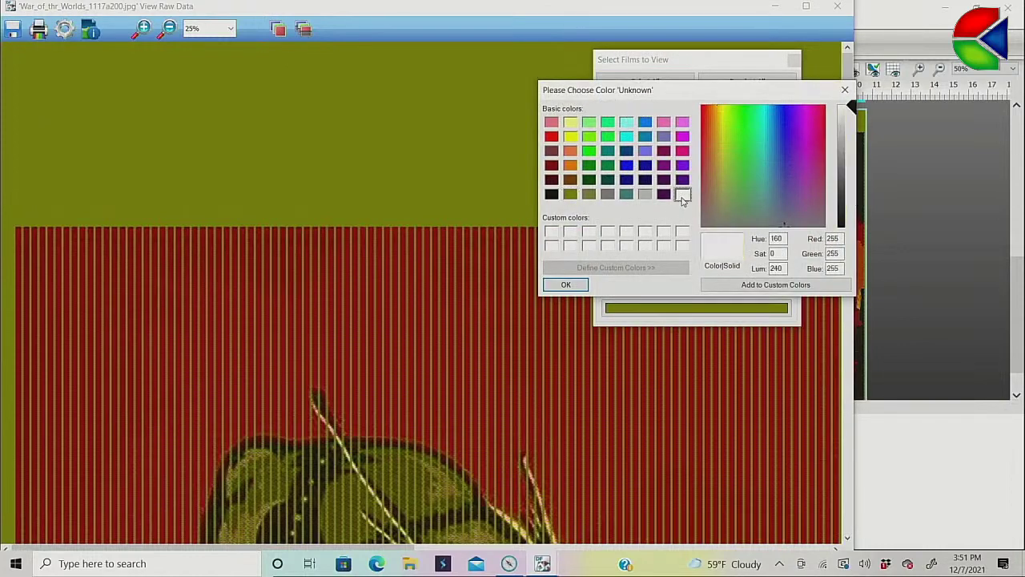
left_click(566, 283)
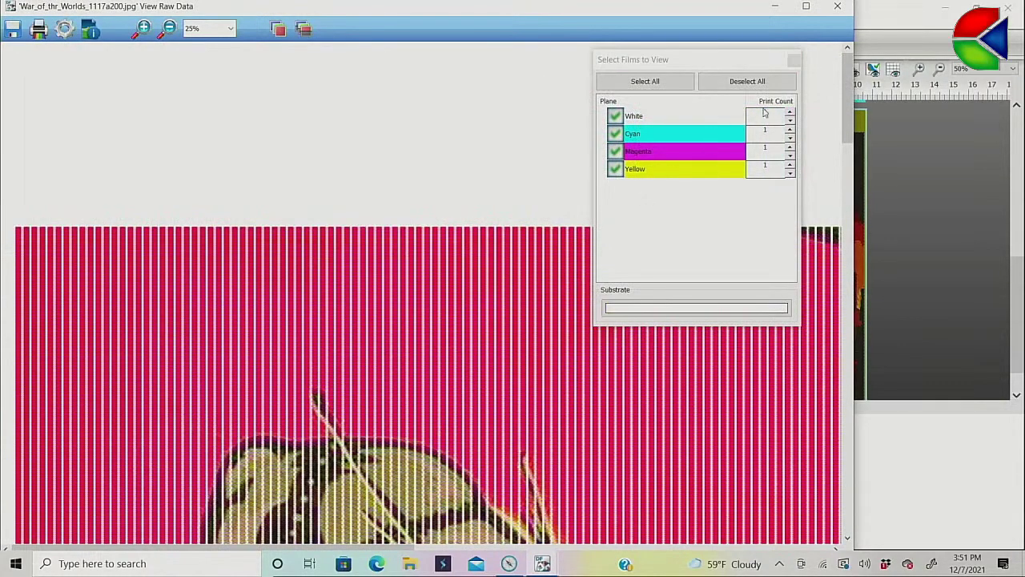
left_click(793, 63)
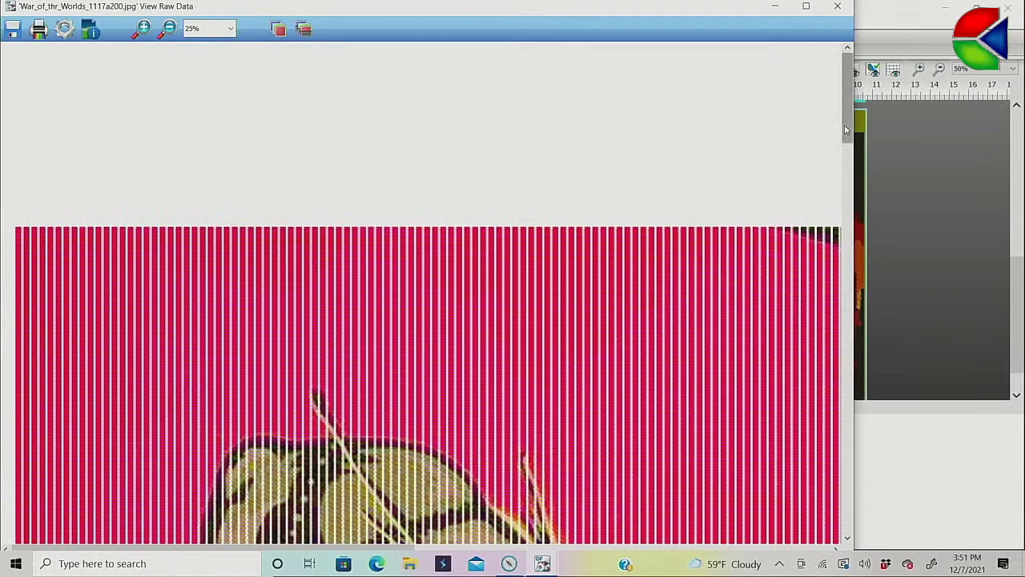
Step: Examine the line pattern over the tripod's head at 25% magnification and switch the preview to the single-film view
left_click_drag(849, 128, 850, 190)
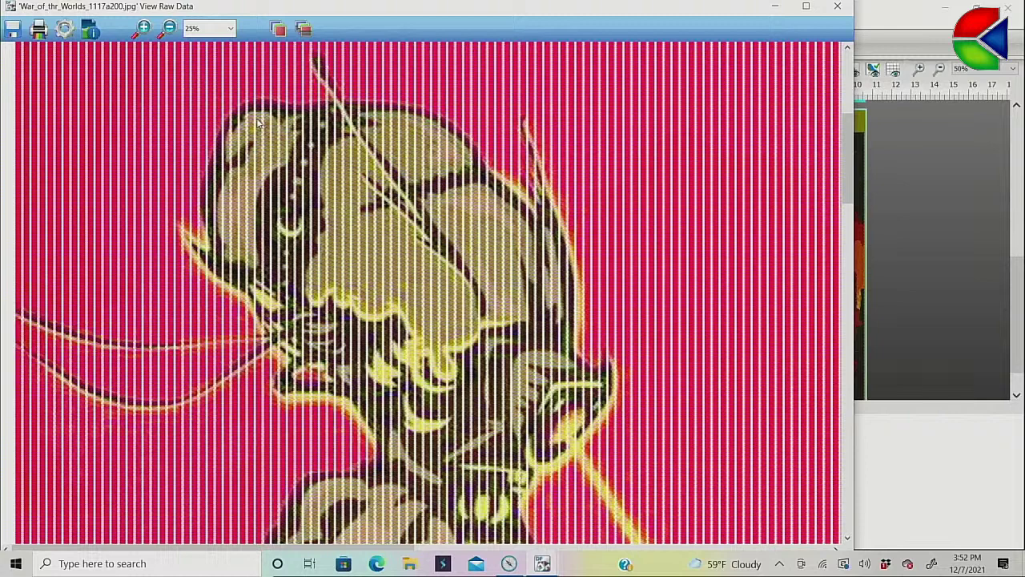
left_click(304, 28)
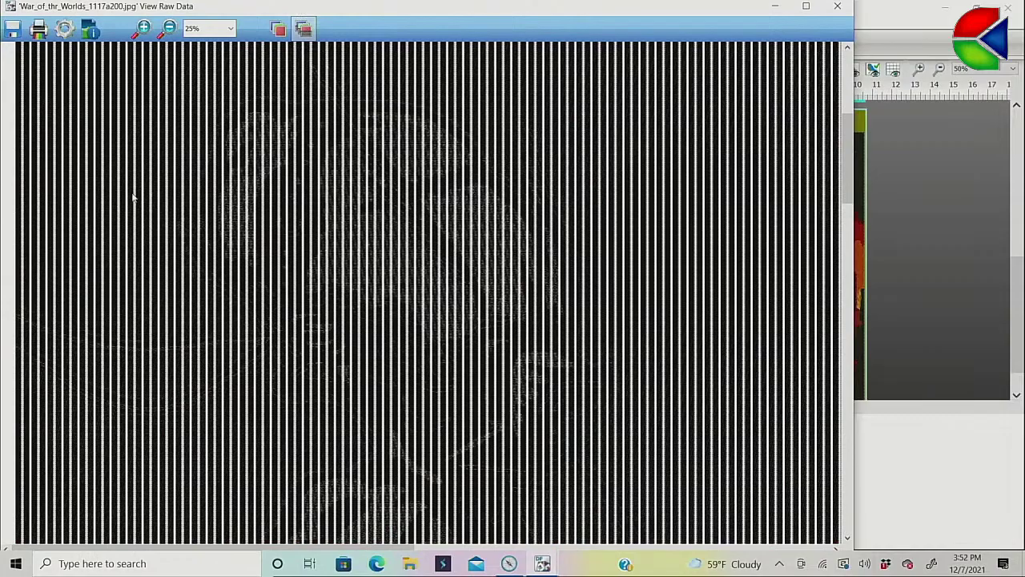
Step: Return the raw data preview to its full-color view, close it and reopen the 1117a200 page for editing
left_click(304, 28)
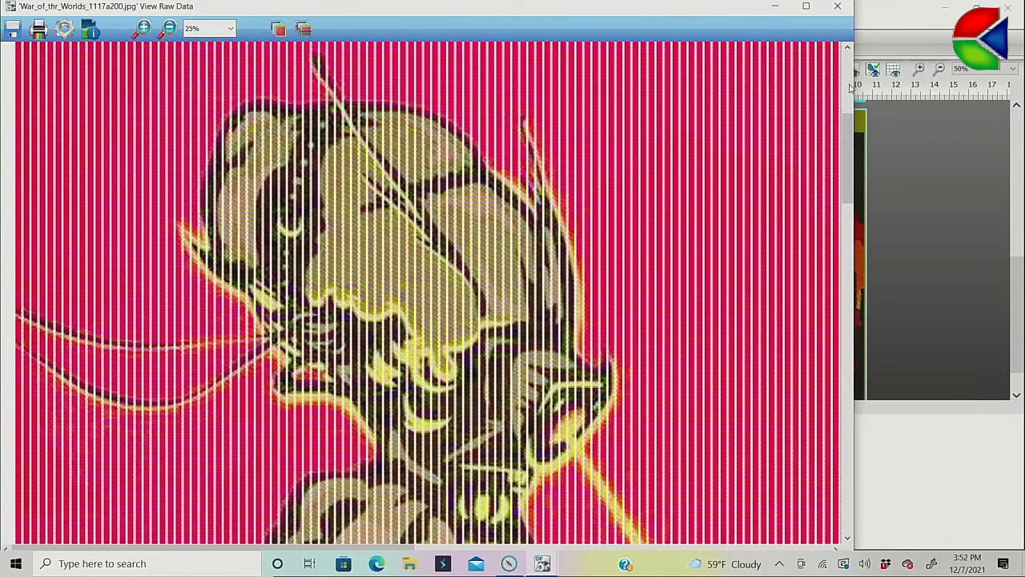
left_click(837, 9)
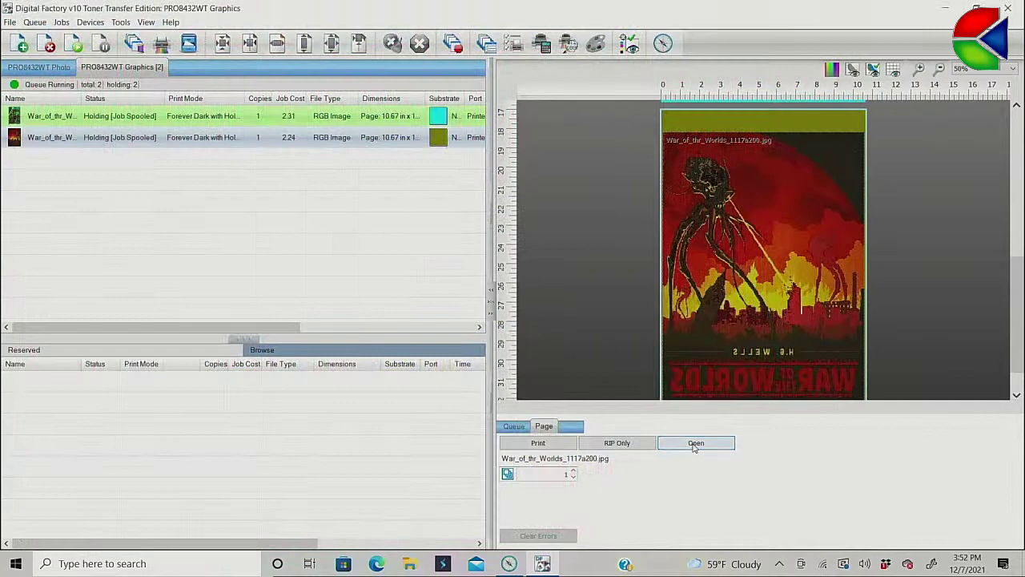
left_click(694, 445)
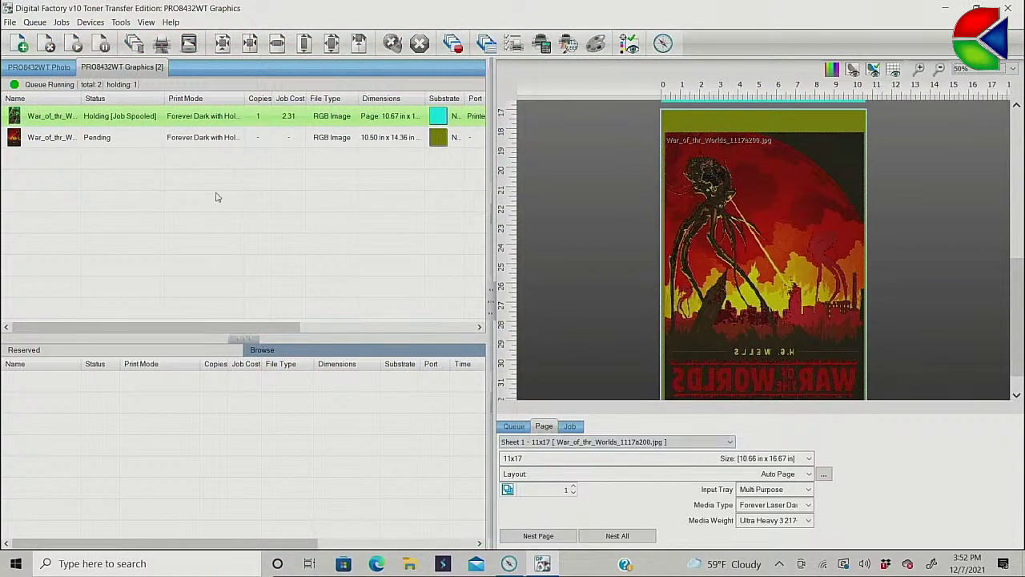
Step: Set the Color Layer's Ink Removal hole size to 75 in the 1117a200 job's properties and save them
left_click(215, 138)
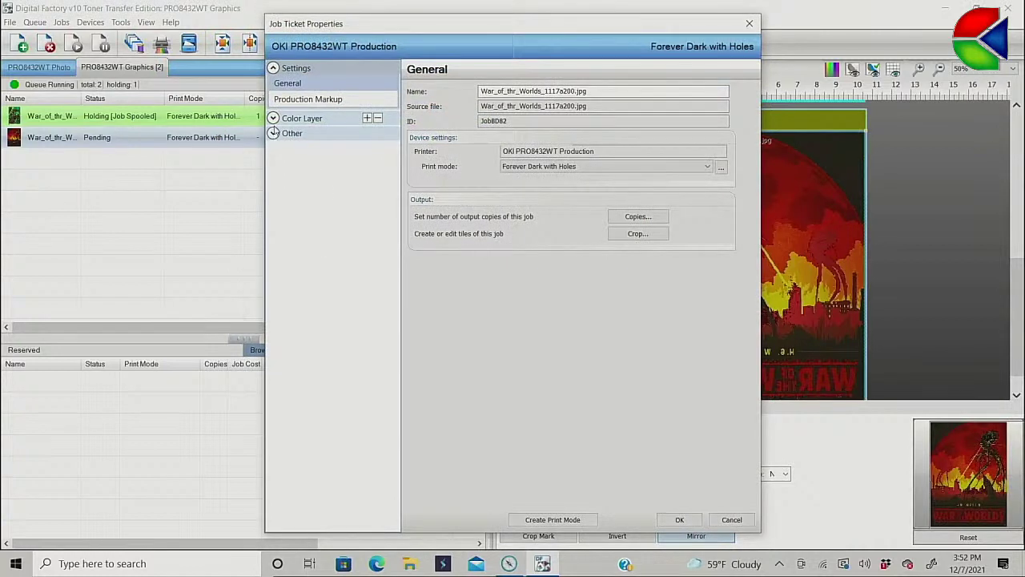
left_click(273, 118)
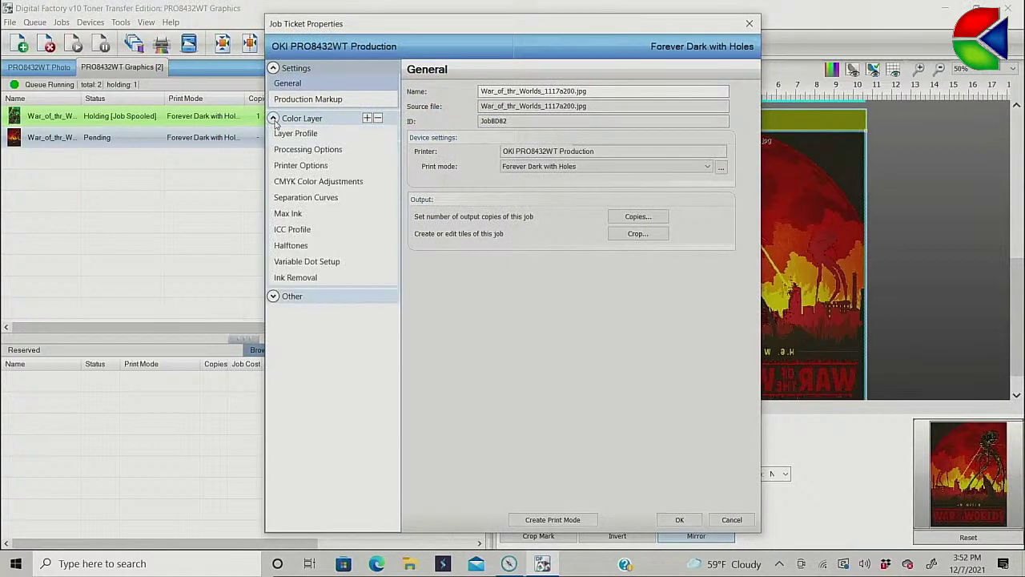
left_click(288, 278)
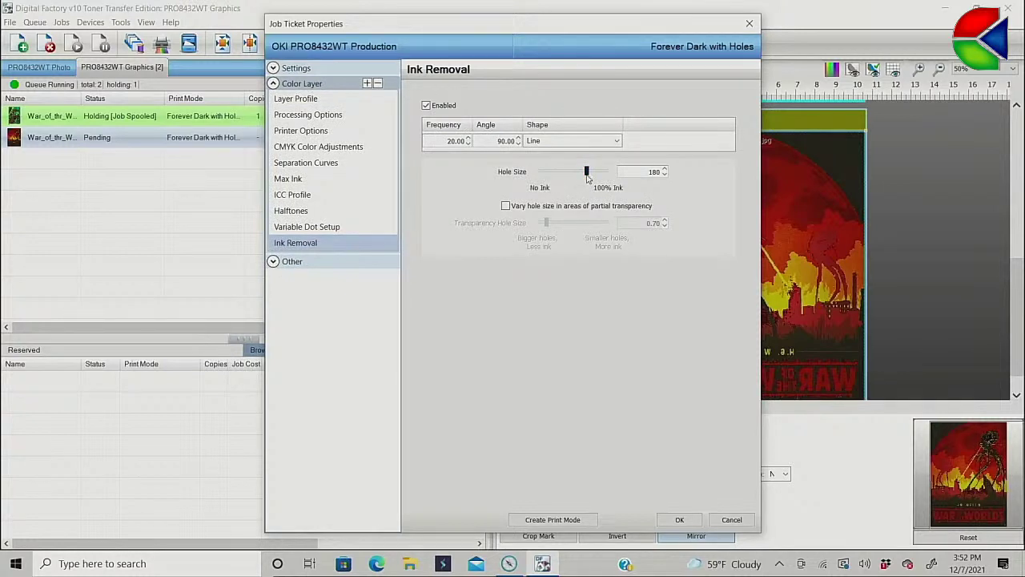
left_click_drag(587, 175, 535, 192)
left_click_drag(542, 172, 622, 199)
left_click_drag(607, 178, 588, 179)
left_click_drag(639, 170, 673, 171)
type("75")
key("Tab")
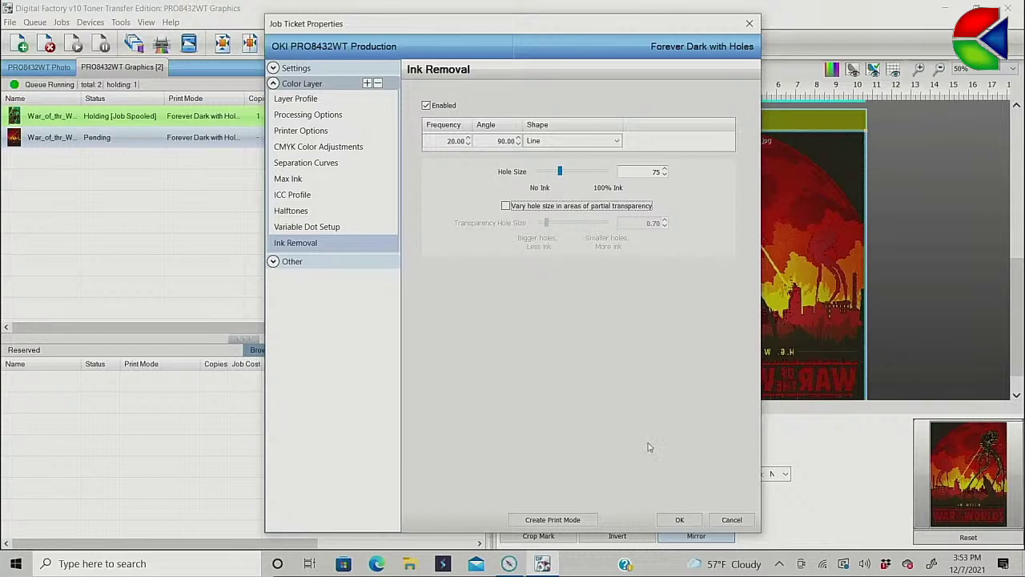
left_click(680, 519)
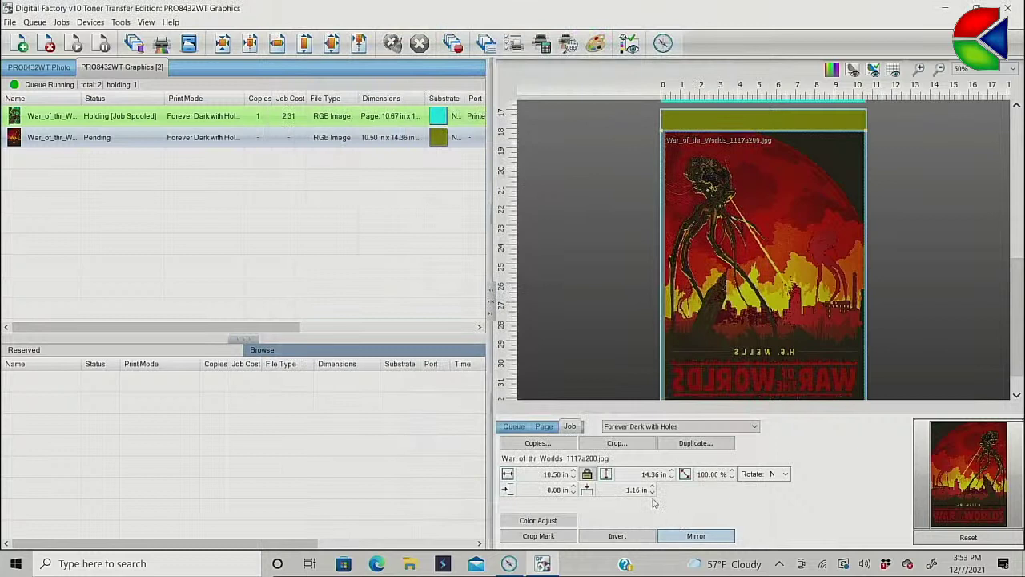
Step: RIP the 1117a200 job with hole size 75 without printing it and open its raw data preview
right_click(202, 138)
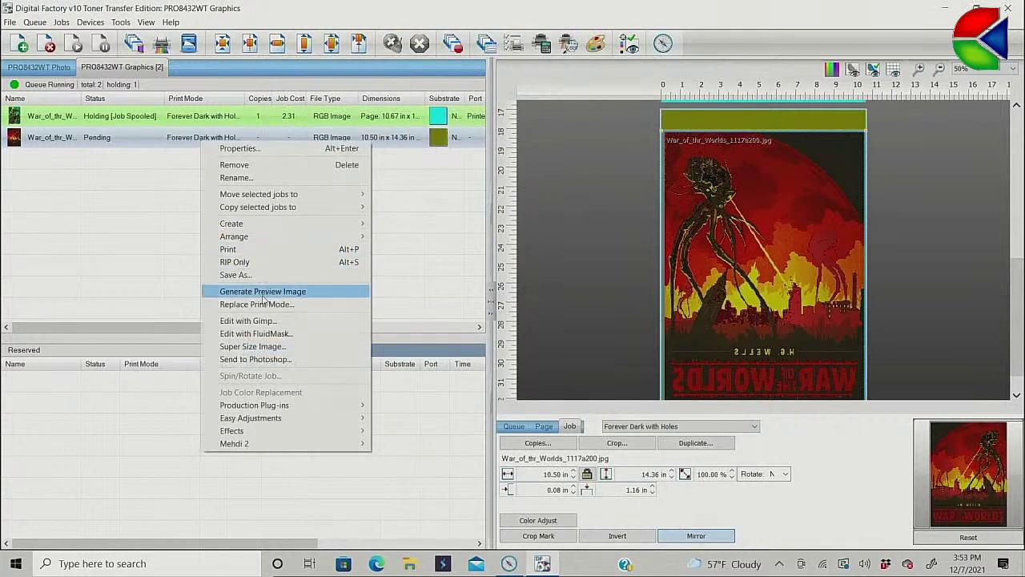
left_click(235, 262)
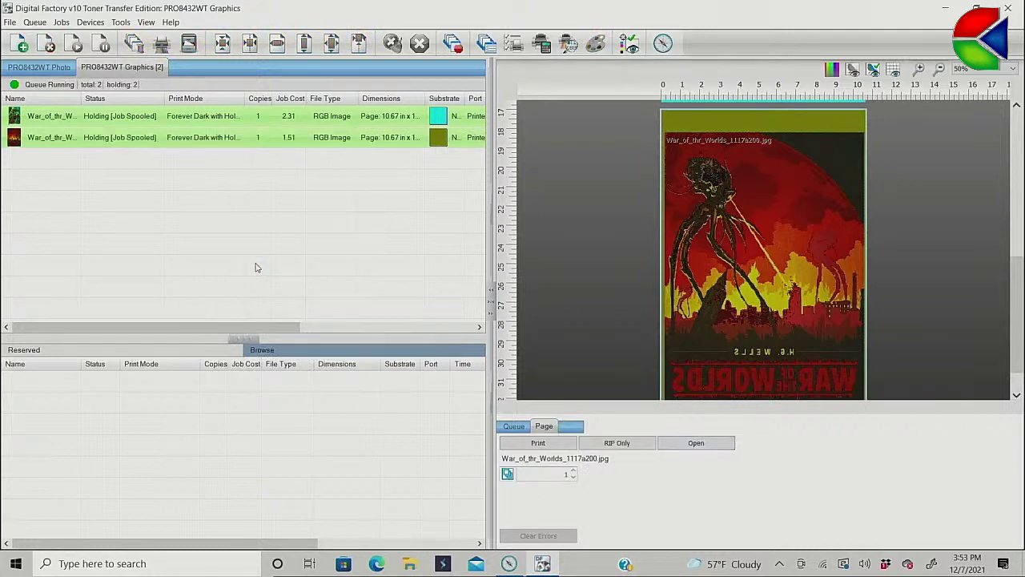
right_click(230, 140)
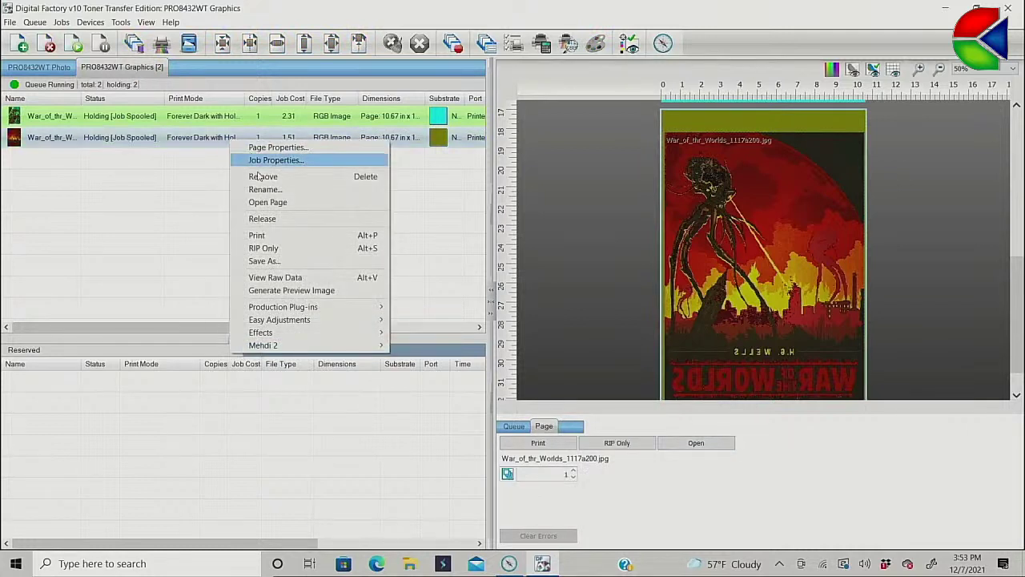
left_click(268, 278)
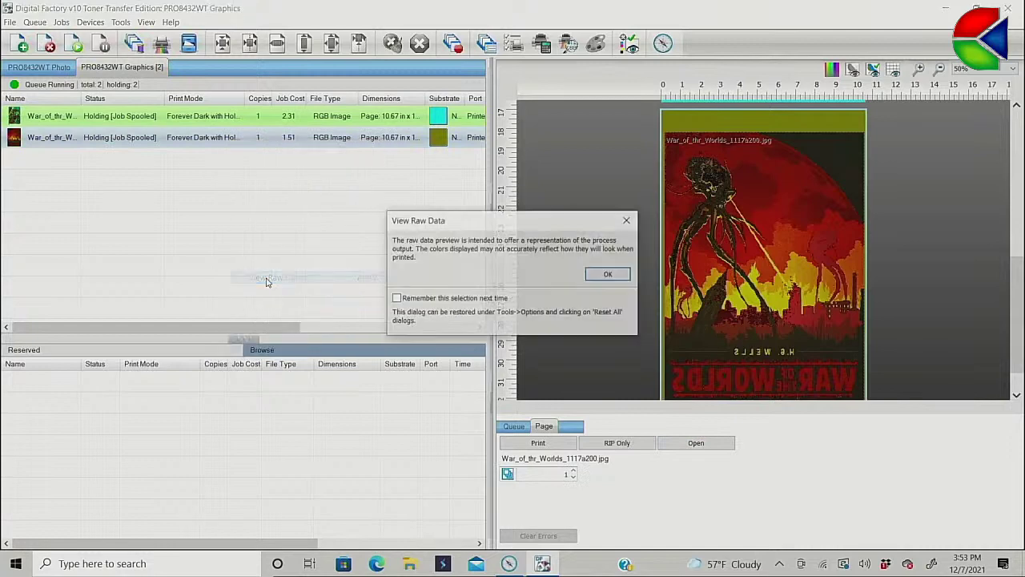
left_click(607, 274)
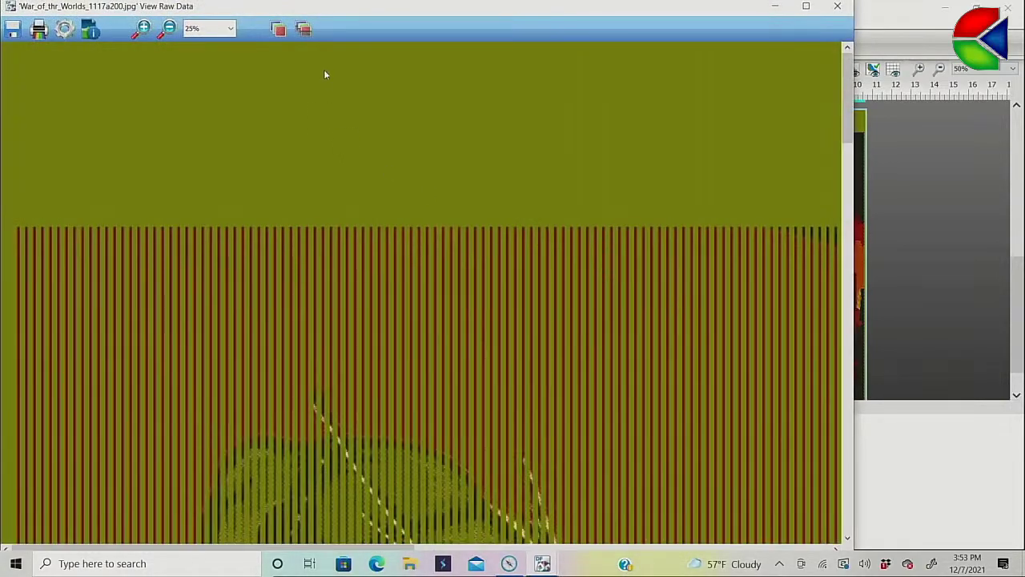
Step: Change the substrate color of the hole size 75 preview to white and close the film selection
left_click(304, 30)
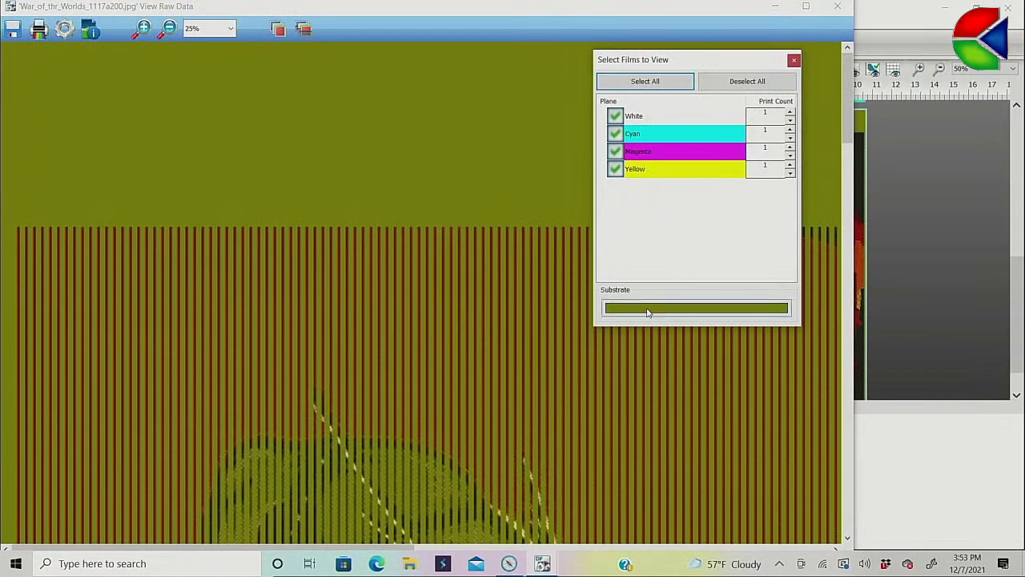
left_click(648, 313)
left_click(682, 194)
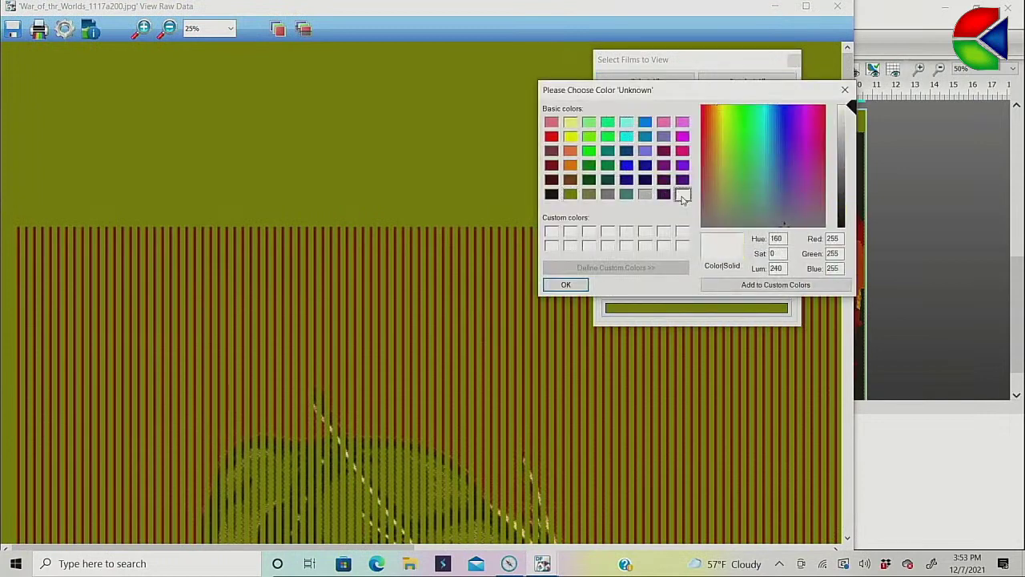
left_click(565, 285)
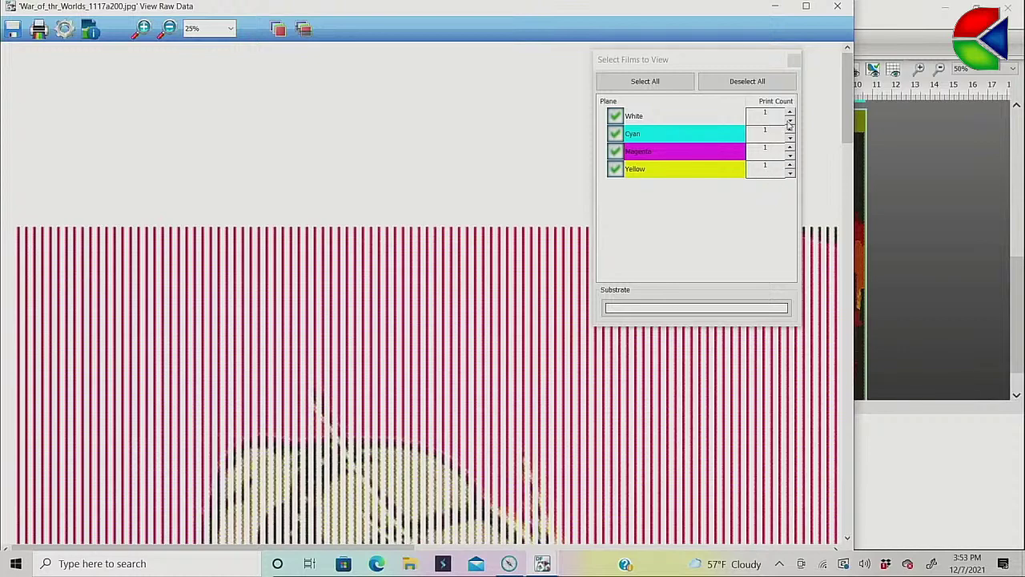
left_click(794, 60)
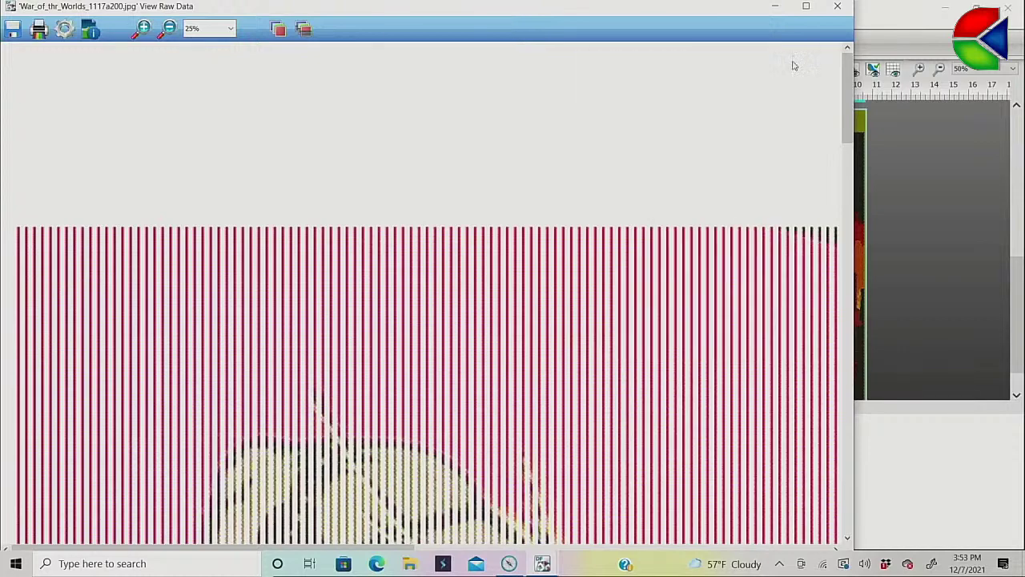
Step: Close the raw data preview and reopen the 1117a200 page so its job can be edited
left_click(837, 5)
mouse_move(613, 515)
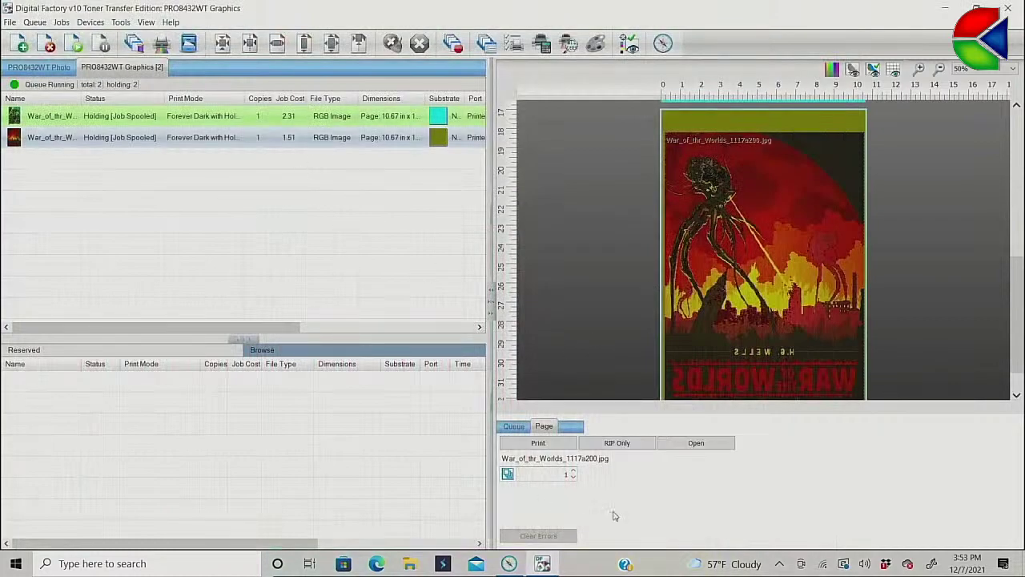
left_click(709, 448)
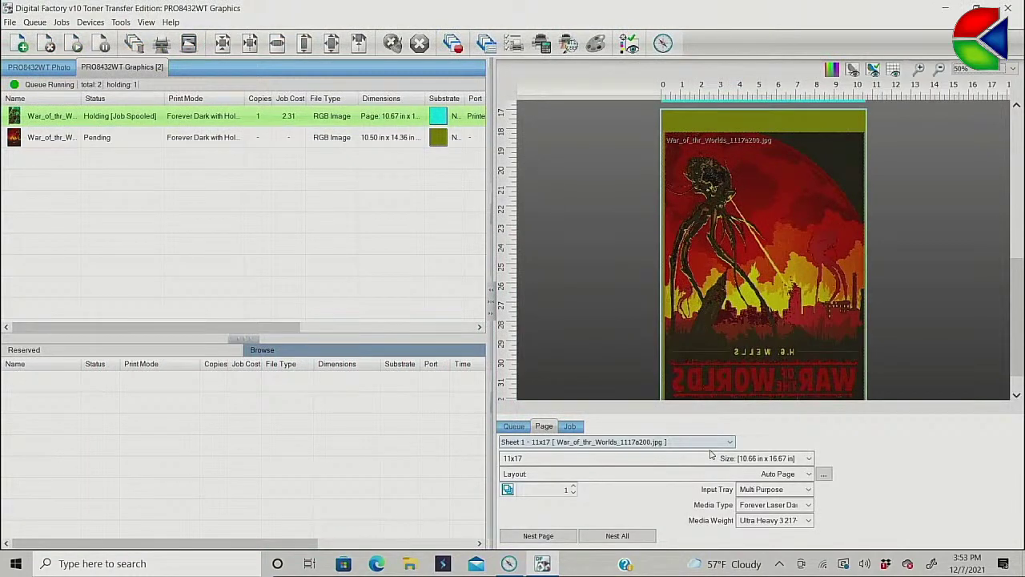
Step: Set the Color Layer's Ink Removal hole size to 225 in the 1117a200 job's properties and save them
left_click(246, 137)
double_click(244, 137)
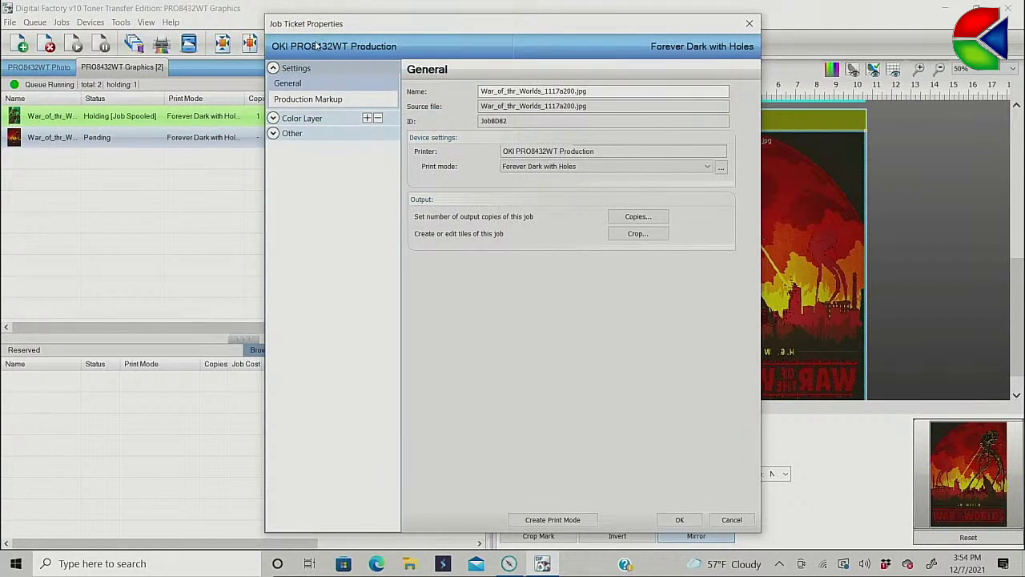
left_click(273, 118)
left_click(297, 278)
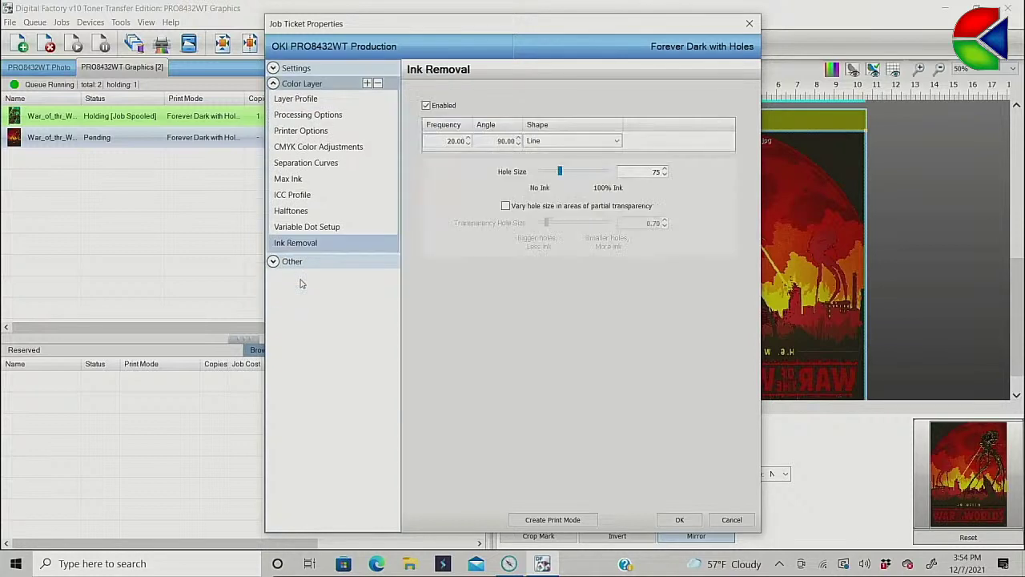
double_click(641, 173)
type("22")
key("Tab")
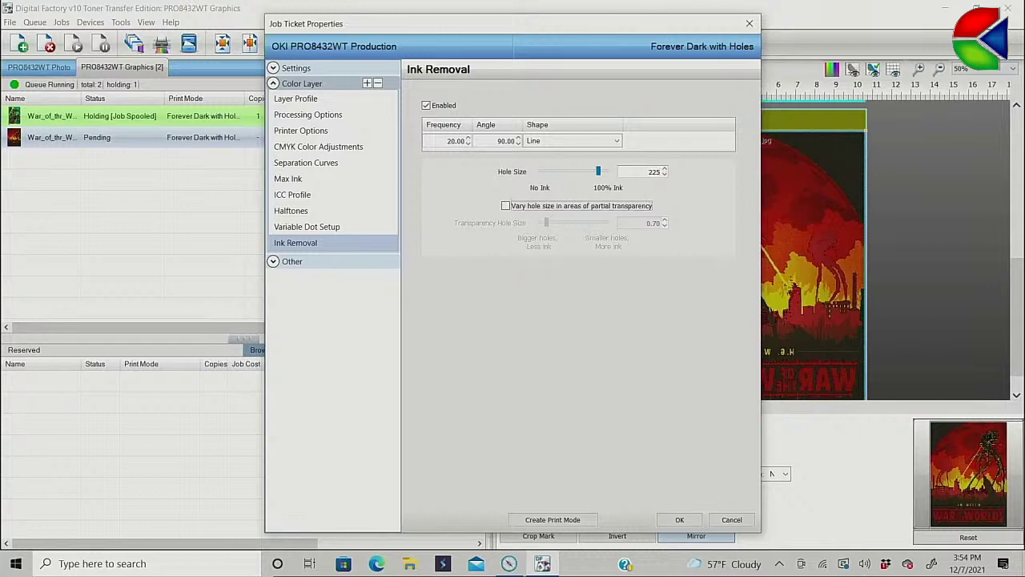
left_click(679, 519)
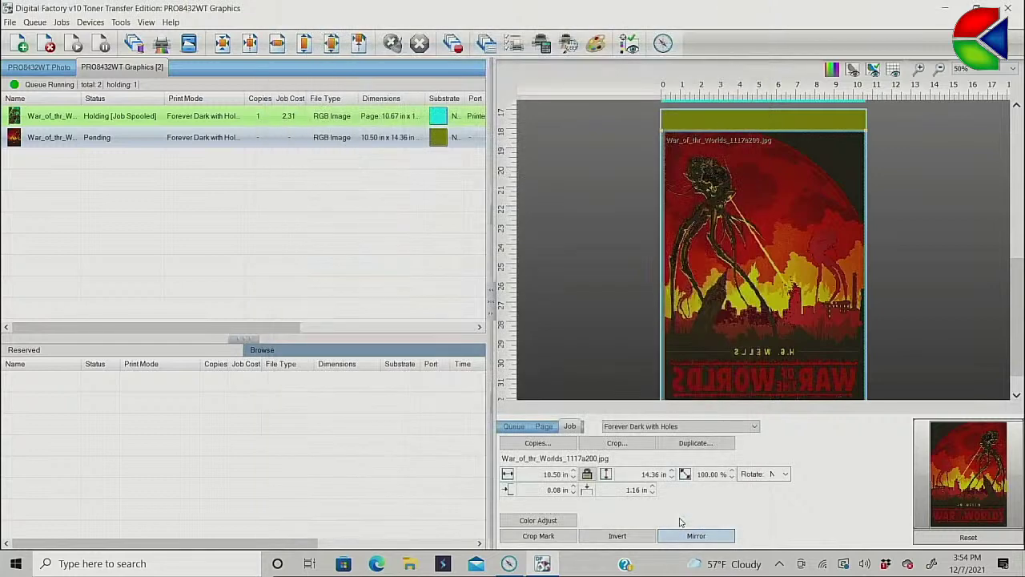
Step: RIP the 1117a200 job with hole size 225 without printing it and open its raw data preview
right_click(204, 140)
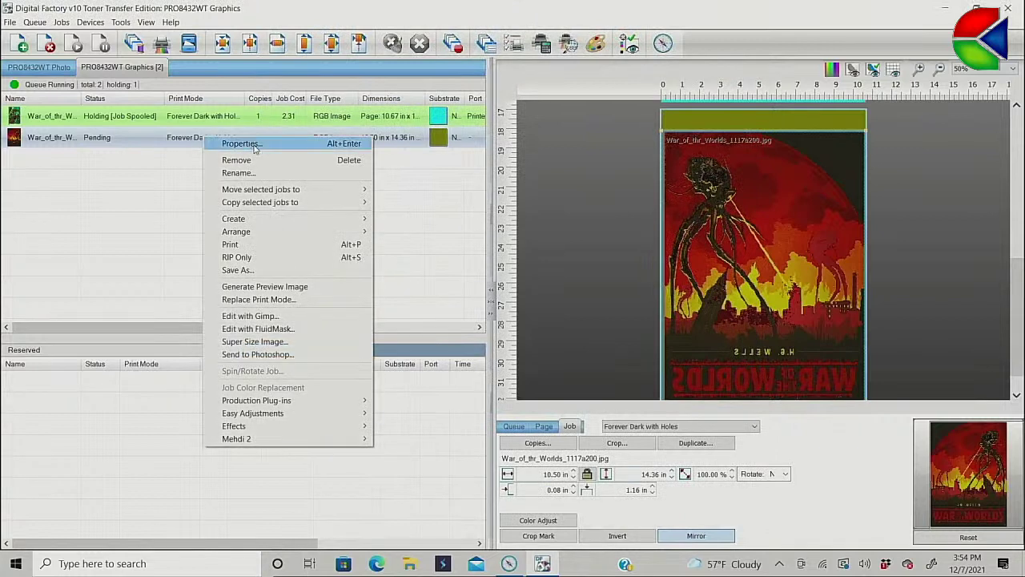
left_click(238, 258)
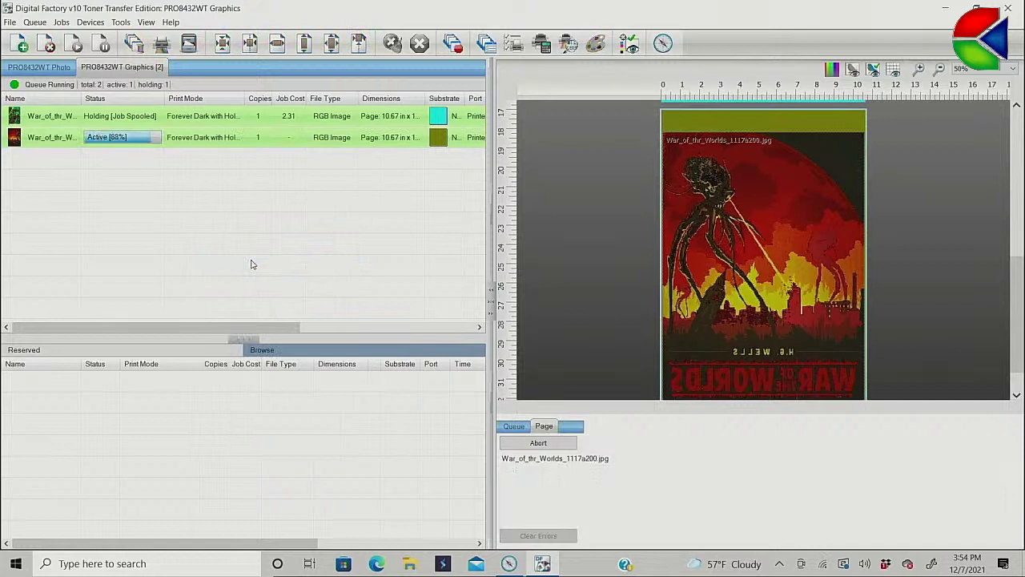
right_click(219, 138)
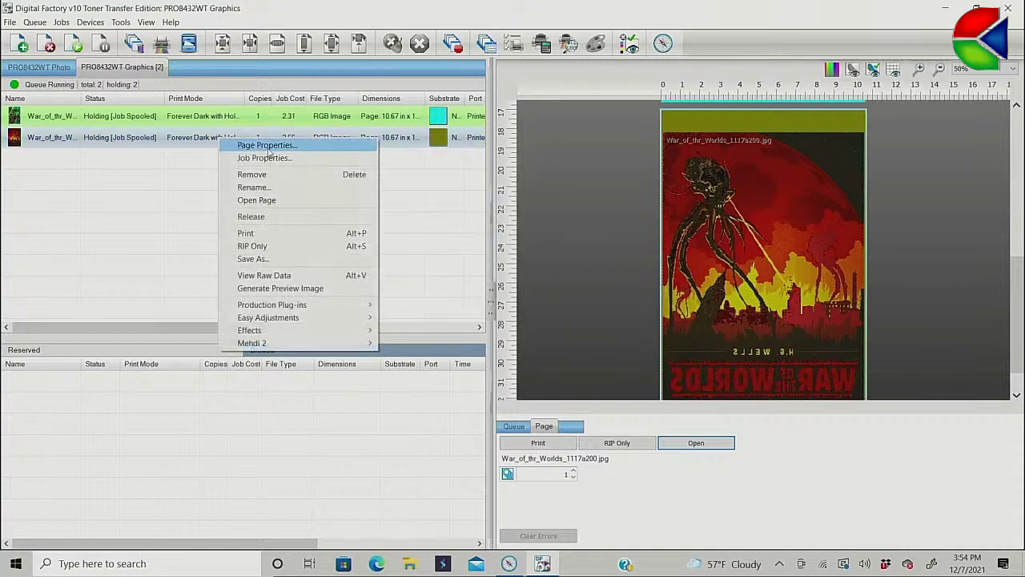
left_click(262, 275)
left_click(609, 274)
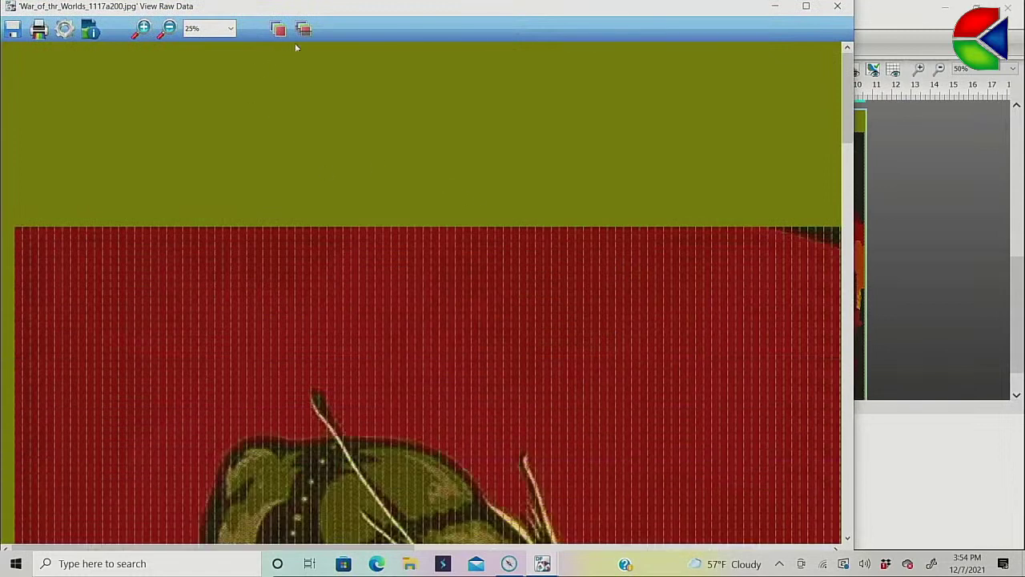
Step: Change the substrate color of the hole size 225 preview to white and close the film selection
left_click(303, 30)
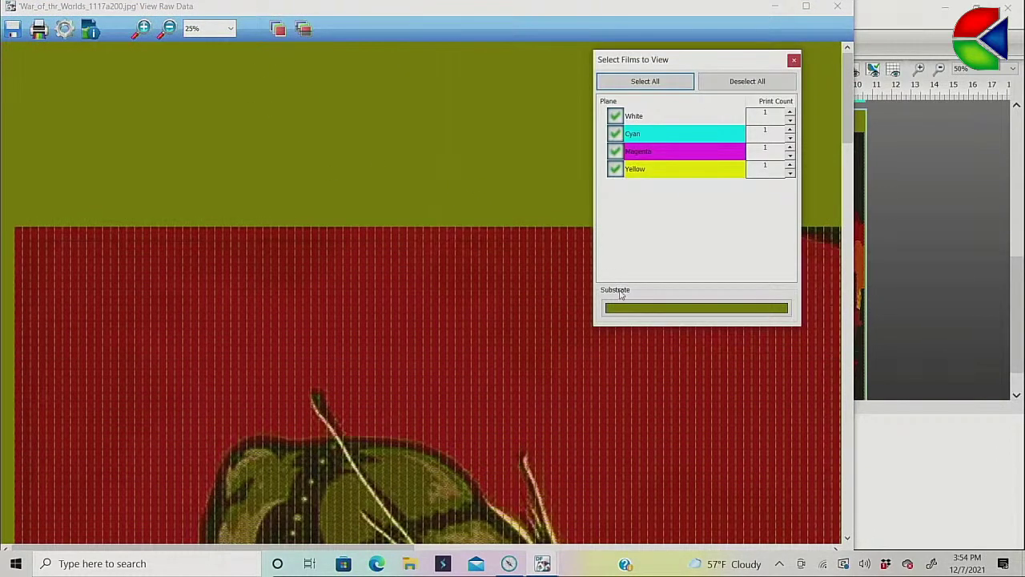
left_click(638, 310)
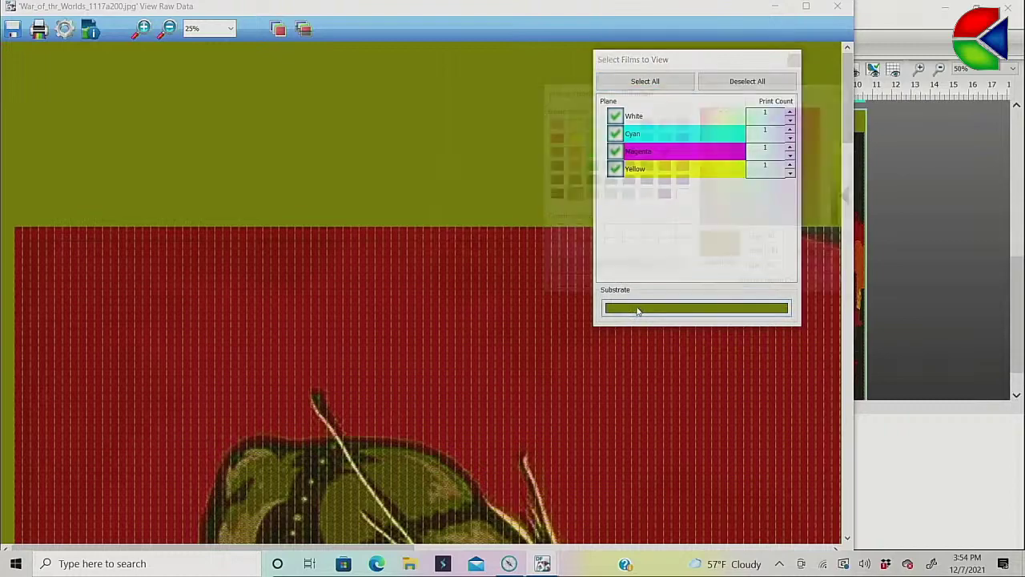
left_click(682, 194)
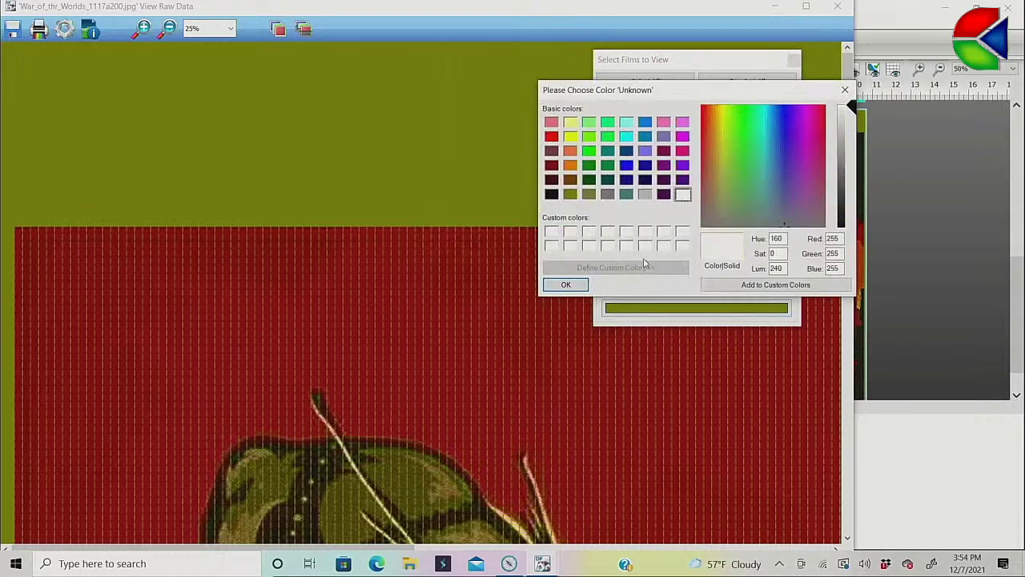
left_click(565, 284)
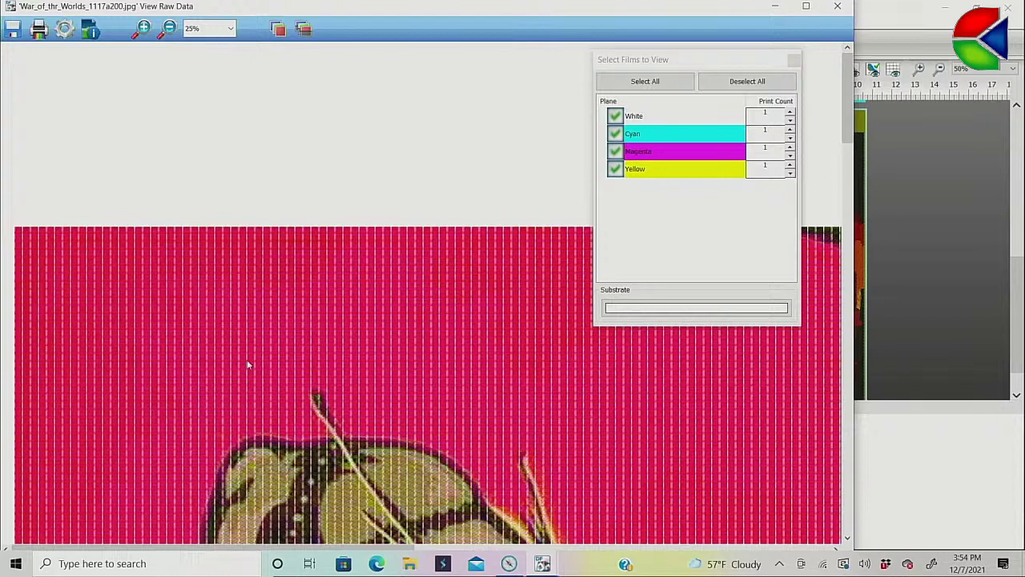
left_click(794, 60)
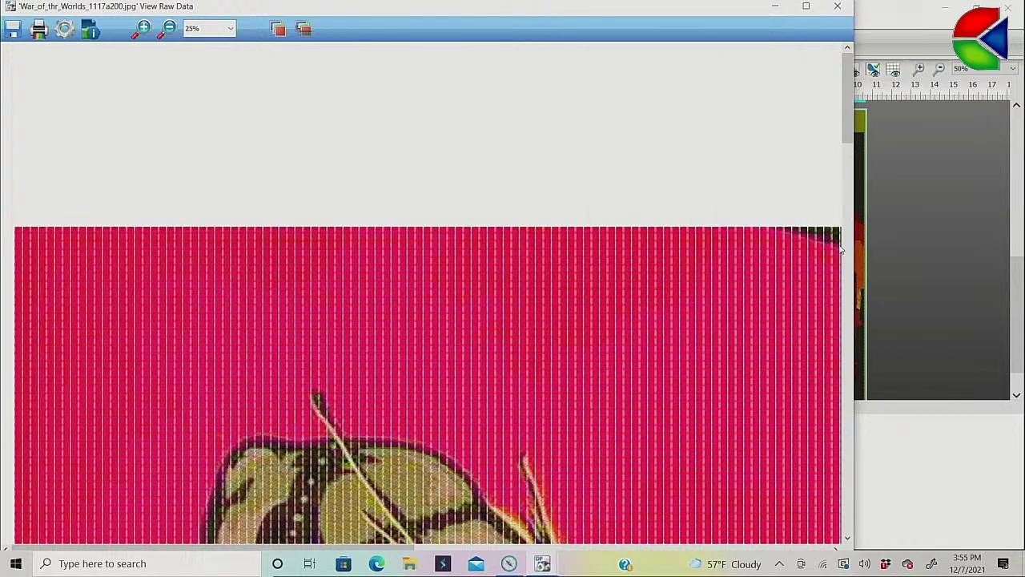
Step: Close the raw data preview after viewing the line pattern over the tripod, and reopen the 1117a200 page for editing
left_click_drag(850, 155, 851, 214)
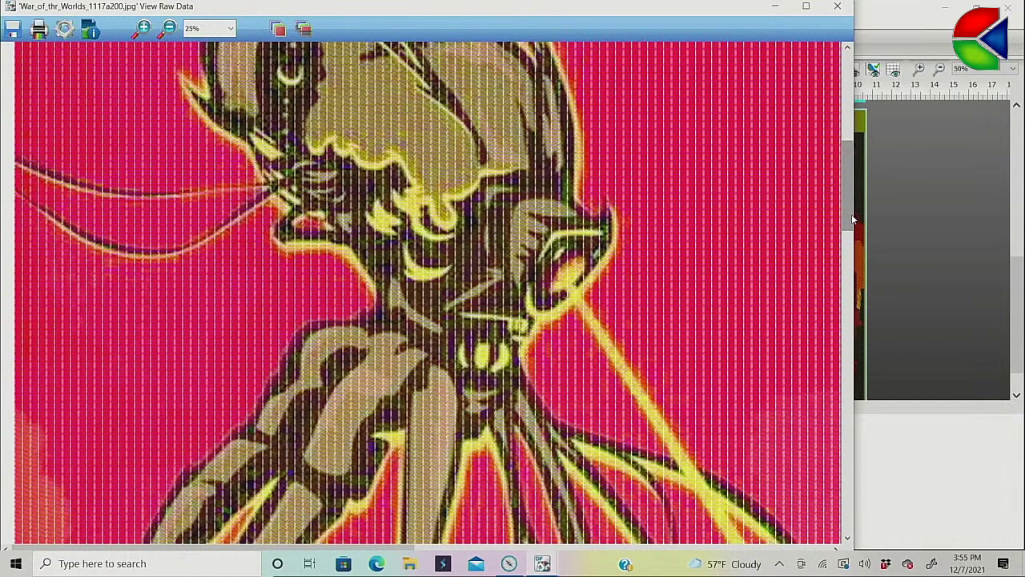
left_click(837, 6)
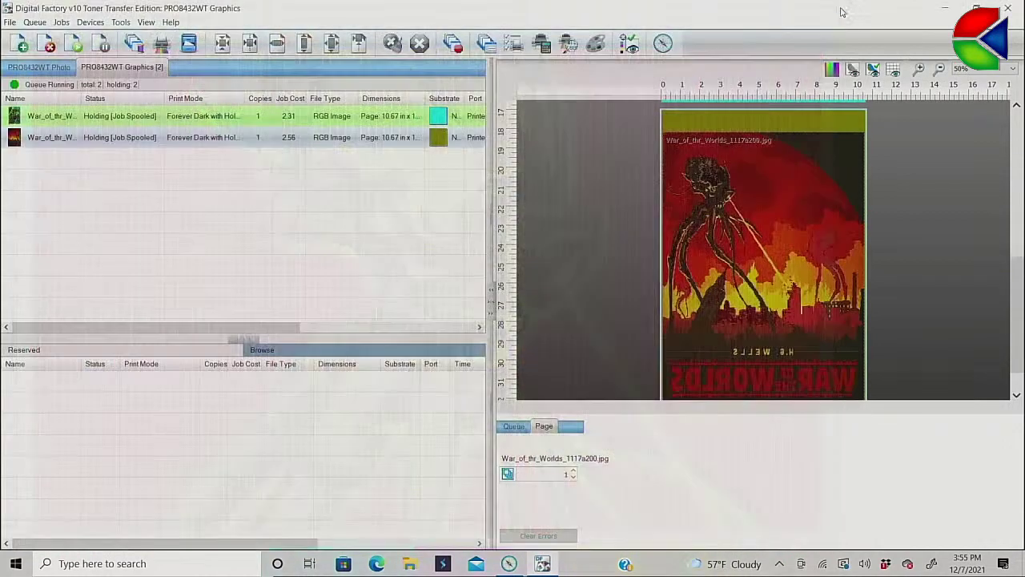
mouse_move(205, 138)
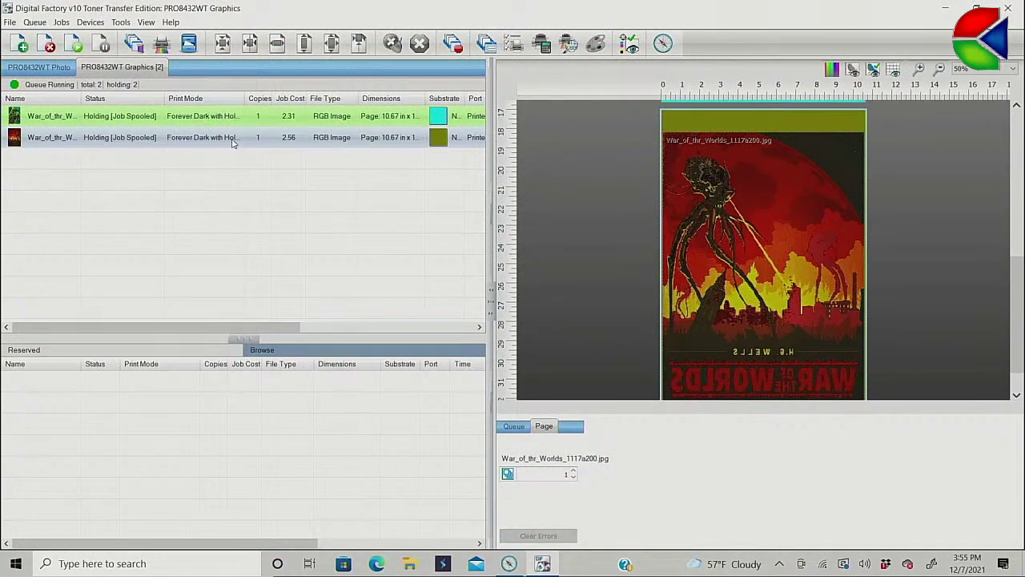
left_click(696, 445)
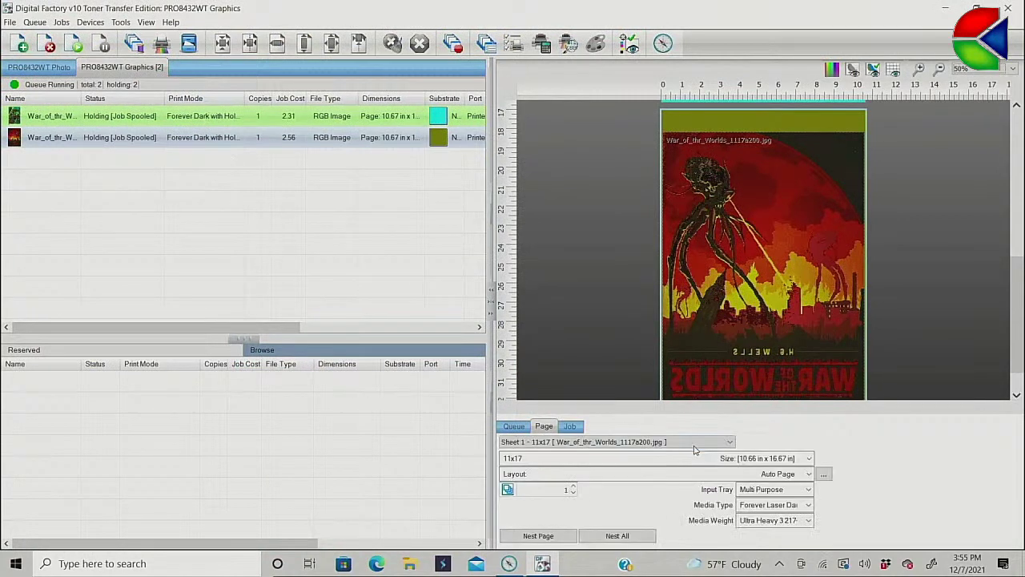